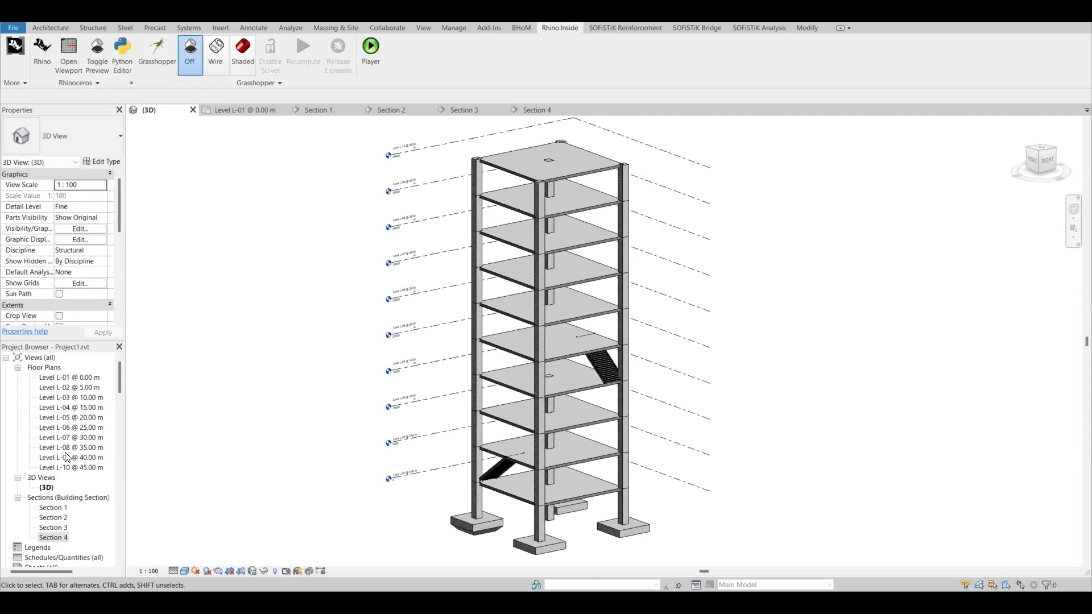
- Open the Level L-01 @ 0.00 m floor plan and inspect the section lines placed through the building
scroll(80, 464, "down", 2)
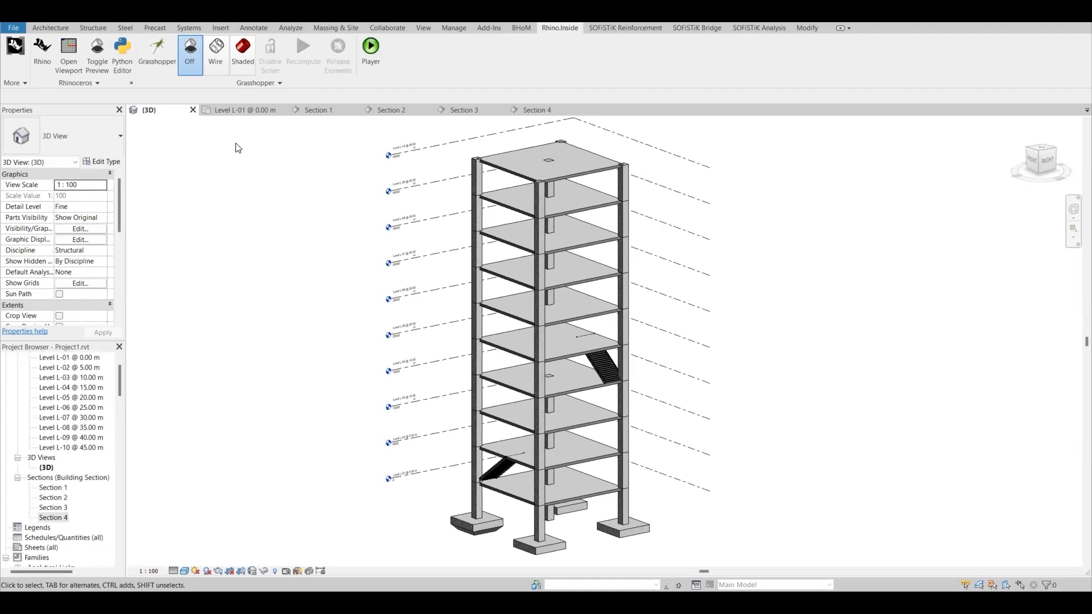
left_click(236, 111)
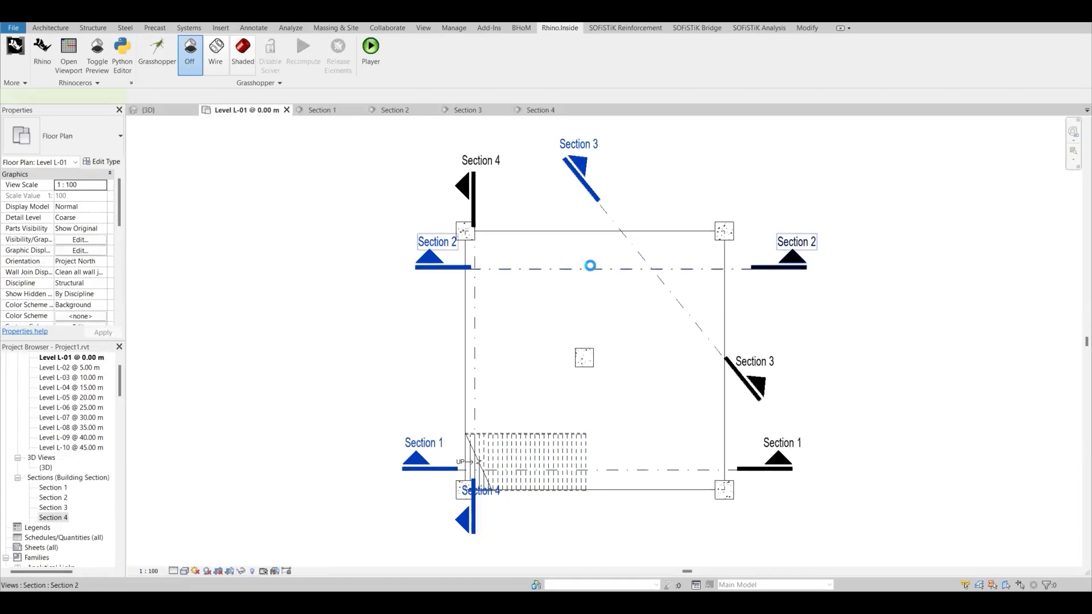
left_click(592, 268)
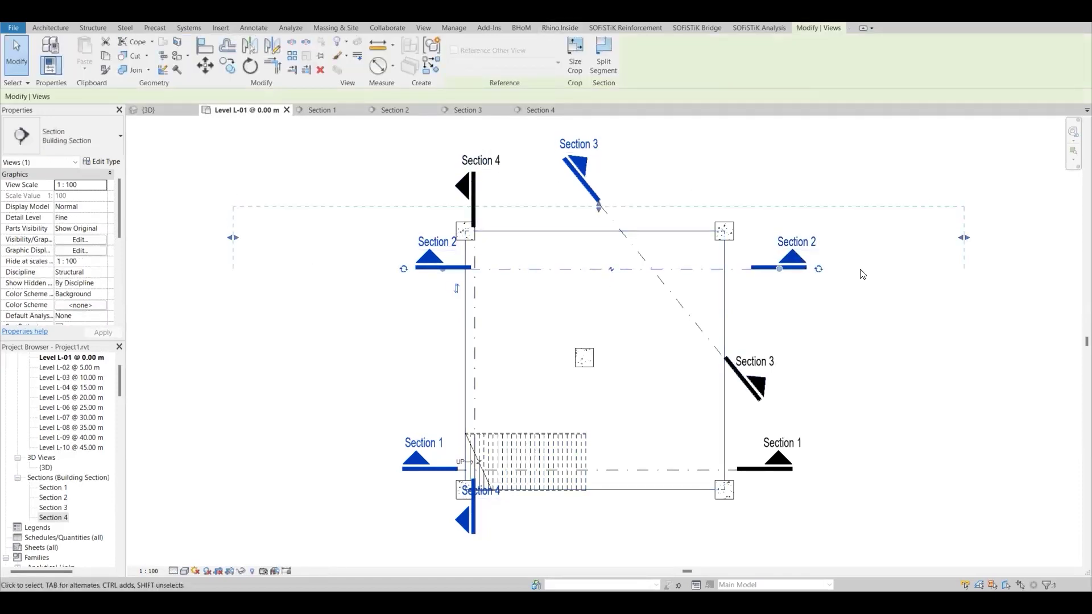
key("Escape")
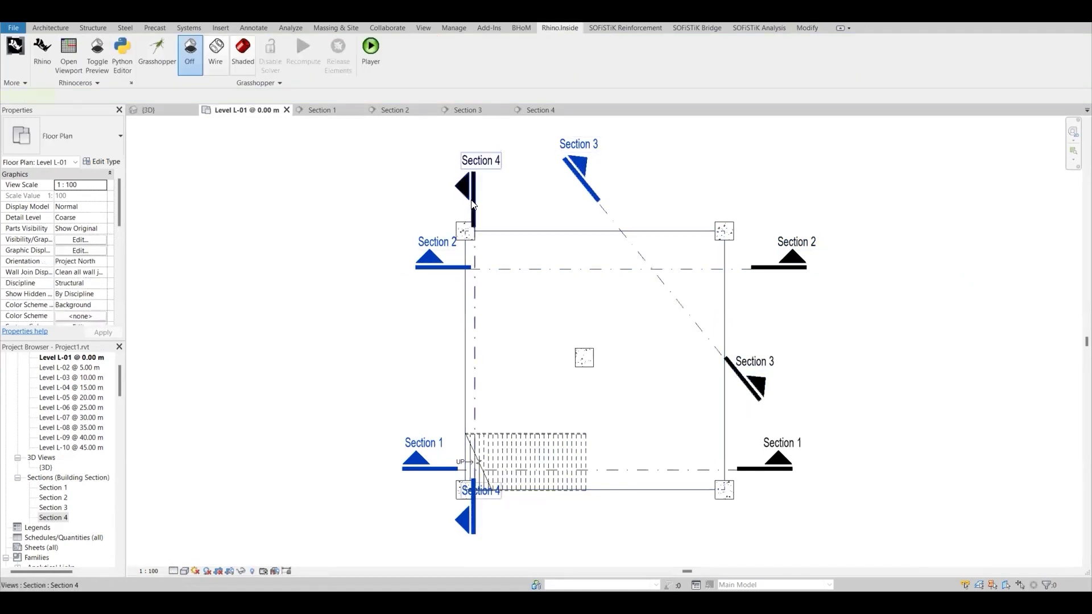
left_click(469, 214)
left_click(295, 420)
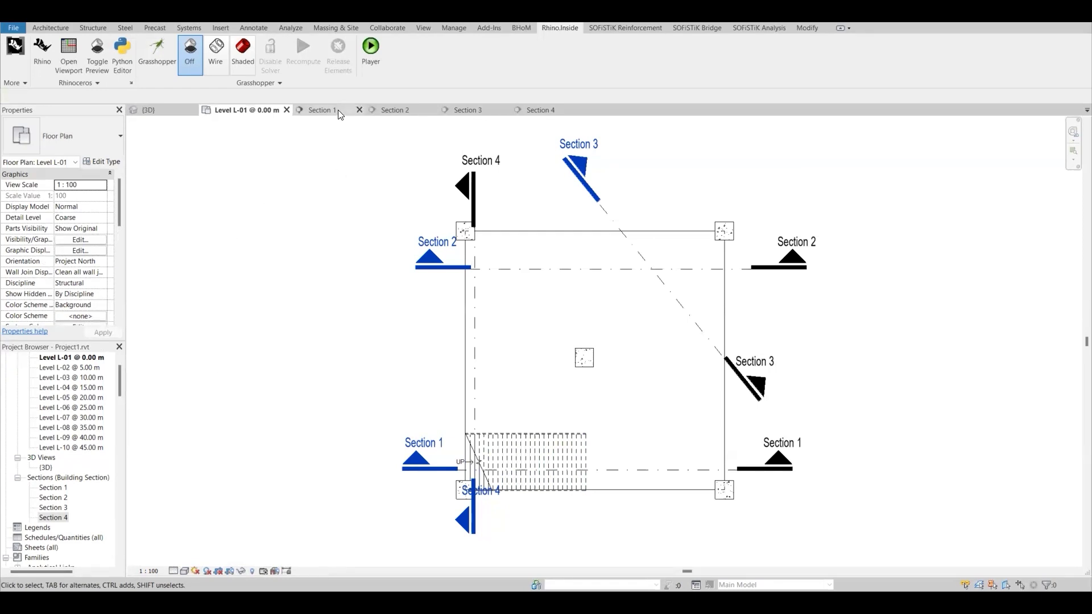
- Review the Section 1, Section 2, Section 3 and Section 4 views and return to the 3D view
left_click(321, 110)
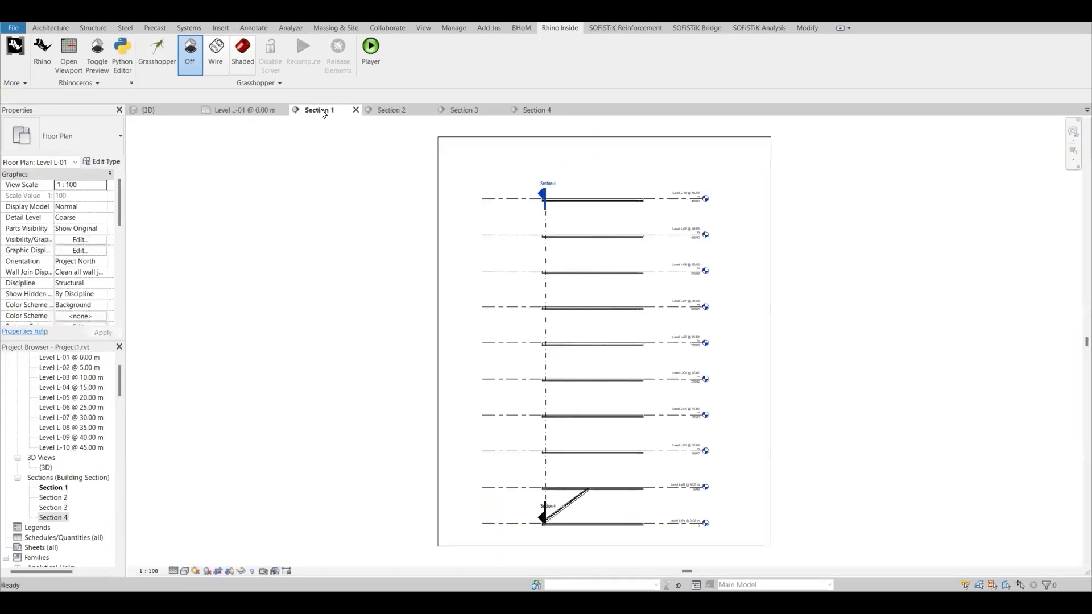
left_click(411, 113)
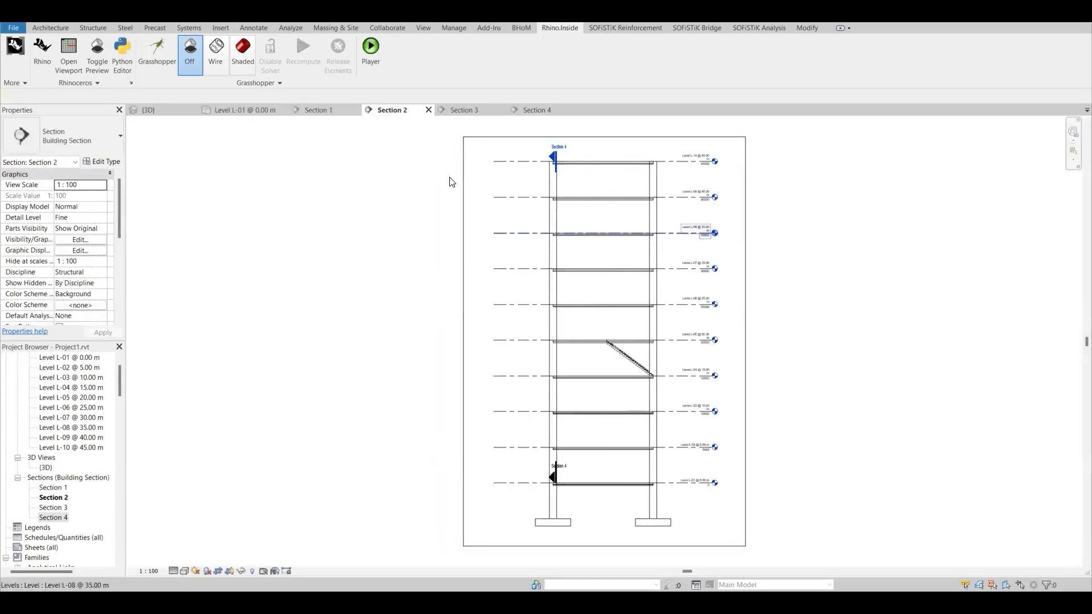
left_click(465, 110)
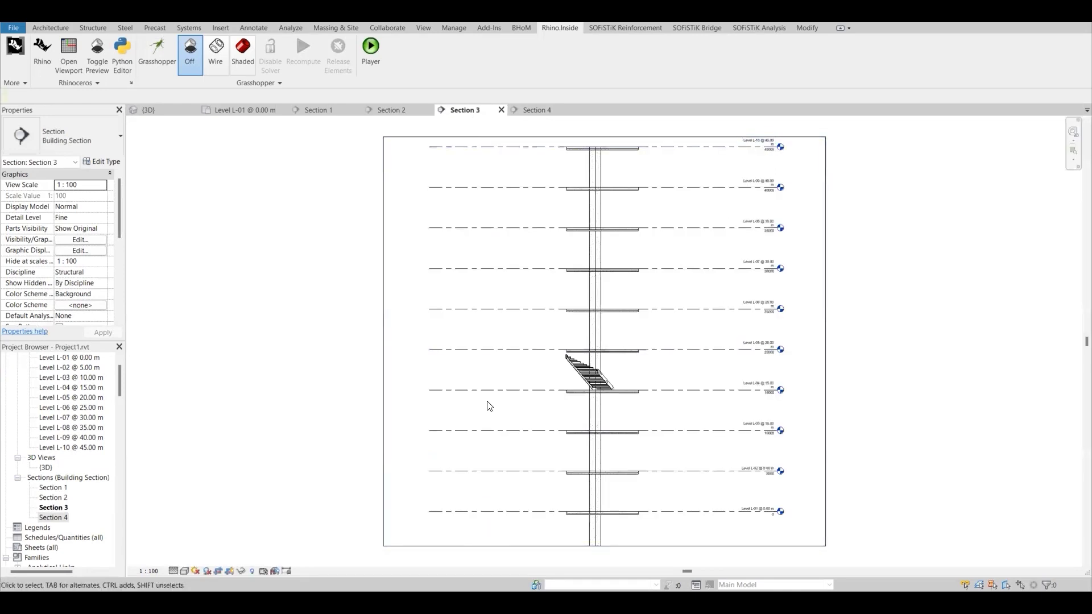
left_click(536, 109)
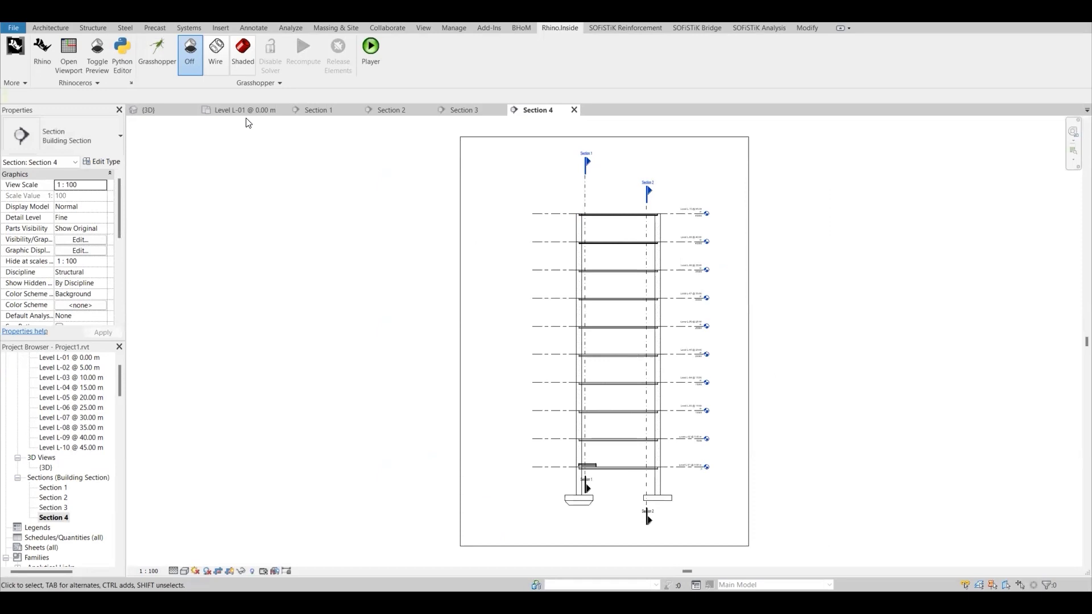
left_click(163, 110)
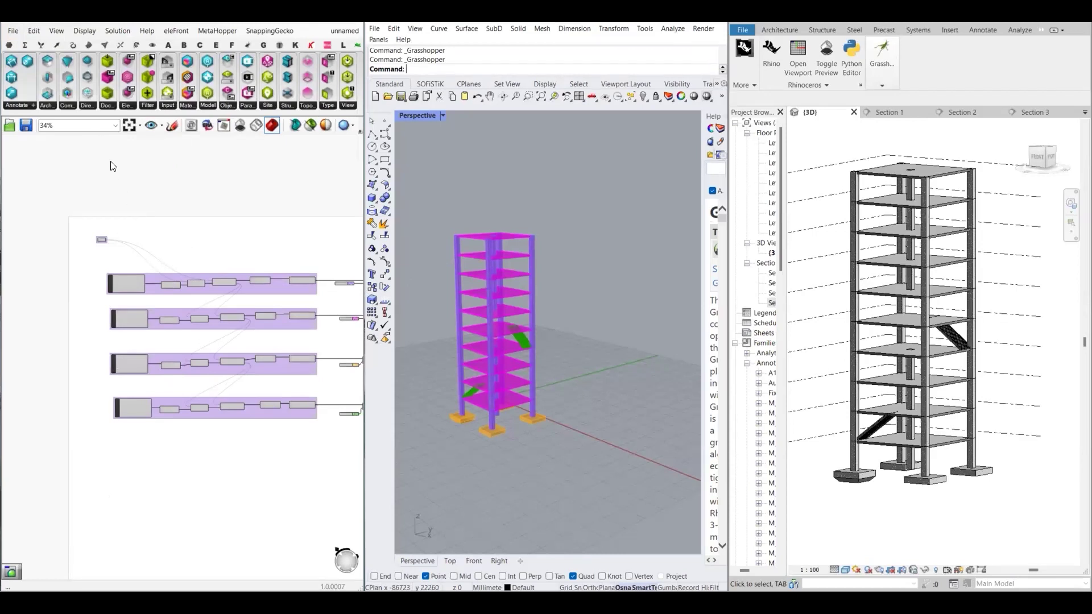
- In Grasshopper, add a Revit Graphical Element parameter to the canvas and place it above the existing one
left_click(9, 48)
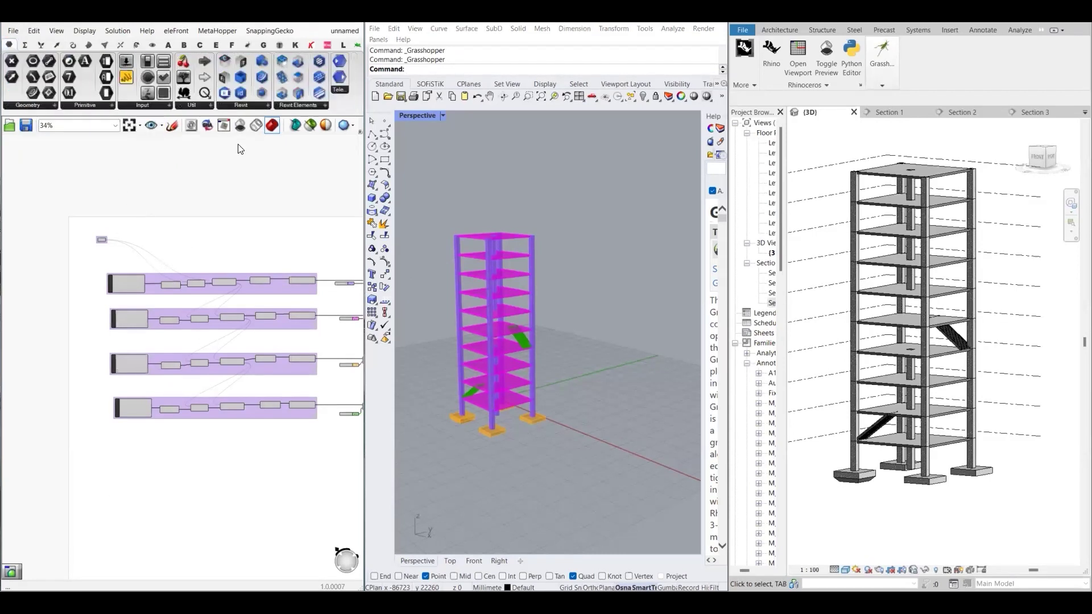
left_click(238, 105)
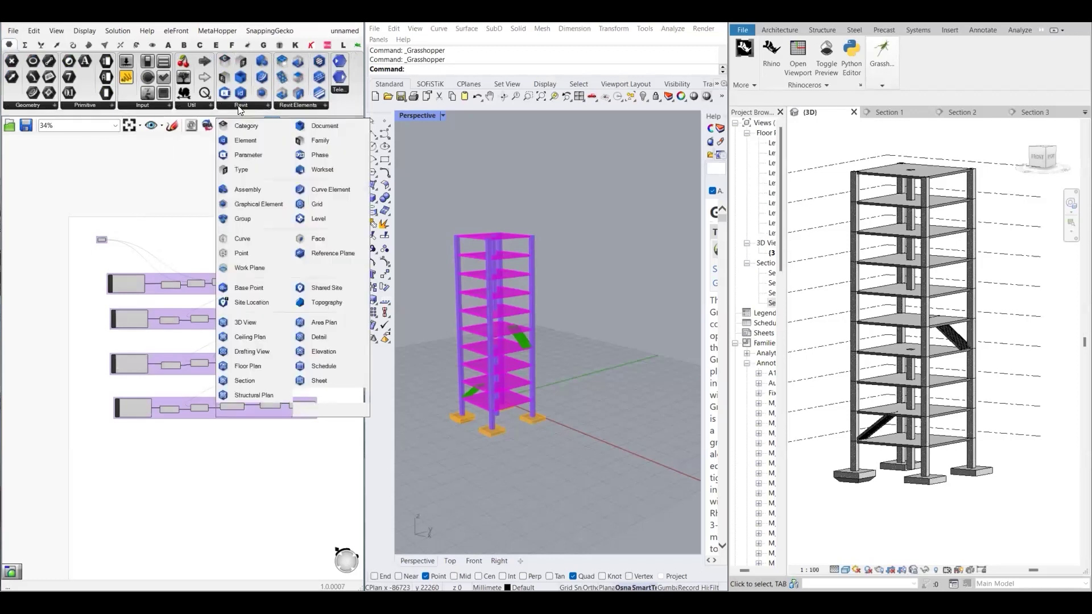
left_click(258, 205)
left_click(79, 243)
scroll(103, 230, "up", 10)
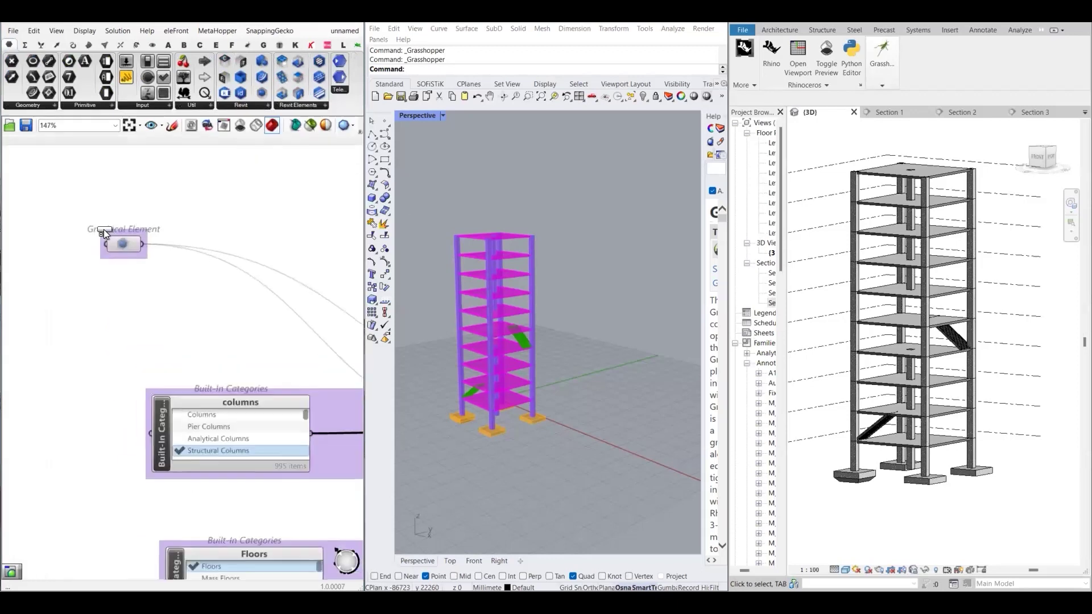
left_click(134, 178)
scroll(200, 259, "down", 1)
right_click_drag(179, 288, 152, 277)
left_click_drag(97, 269, 101, 251)
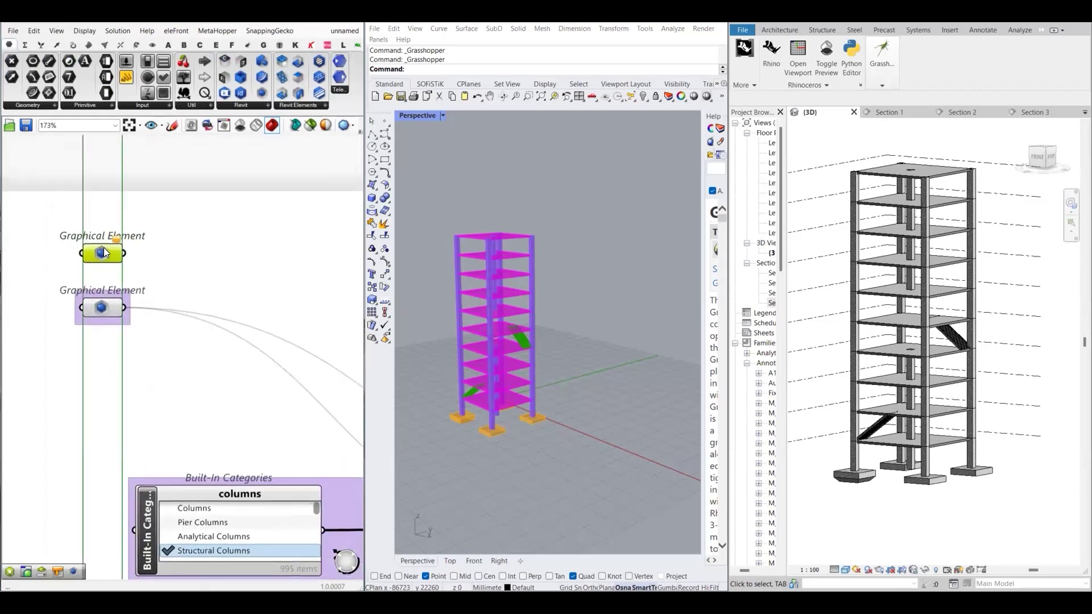
- Set multiple graphical elements for the new parameter by selecting the whole building in the Revit 3D view
right_click(104, 247)
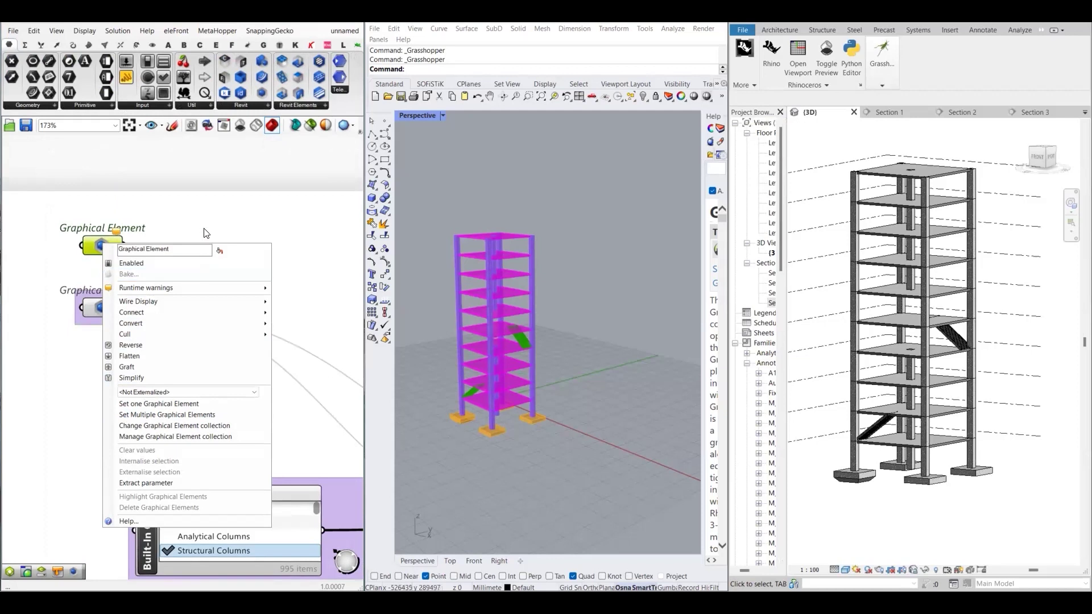
left_click(95, 245)
right_click(95, 245)
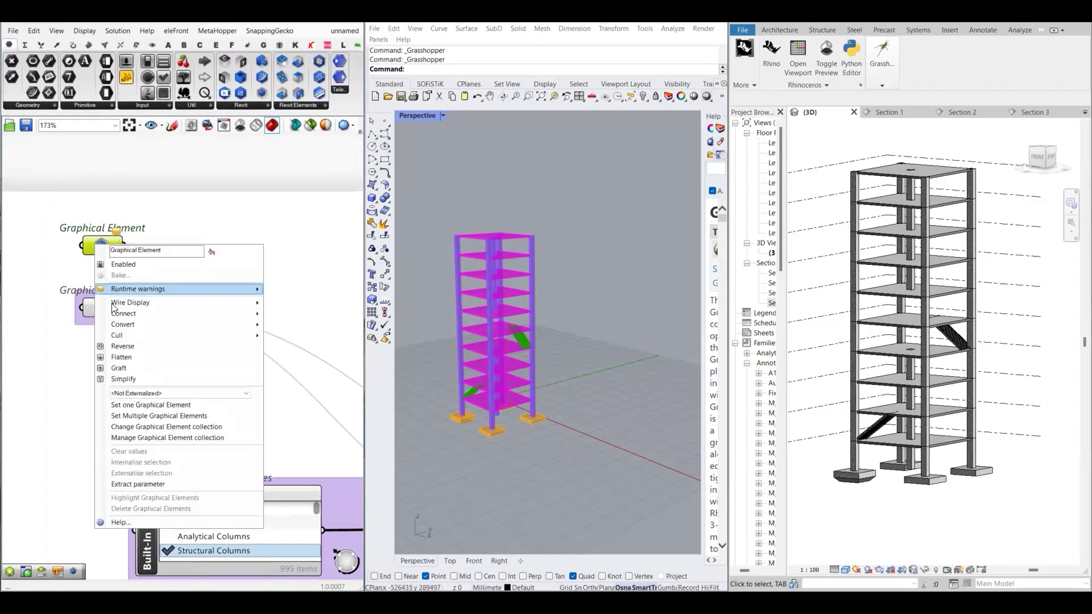
left_click(139, 417)
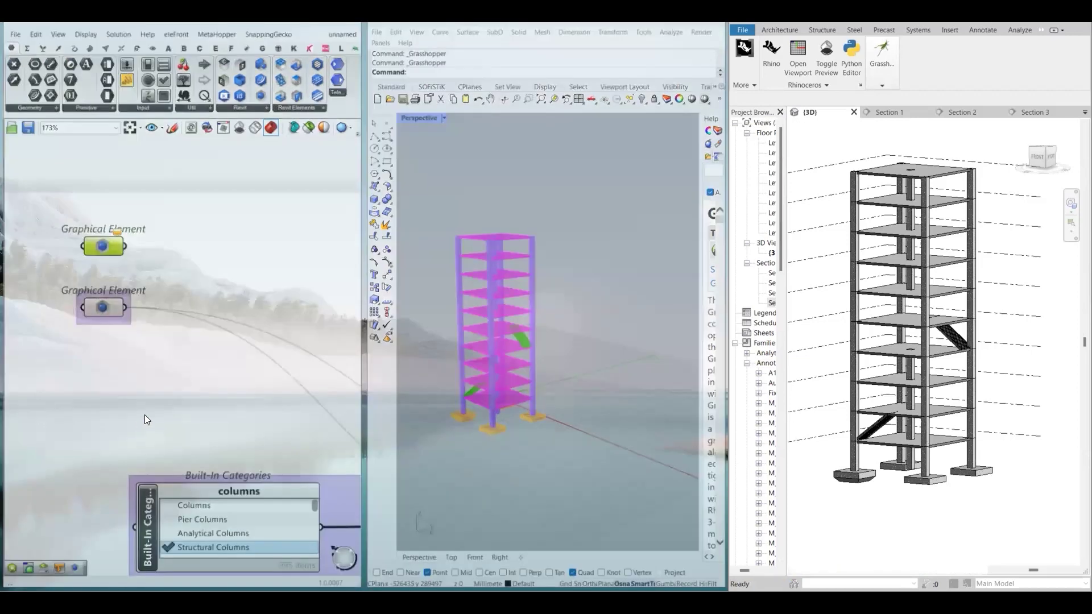
left_click_drag(821, 135, 1005, 518)
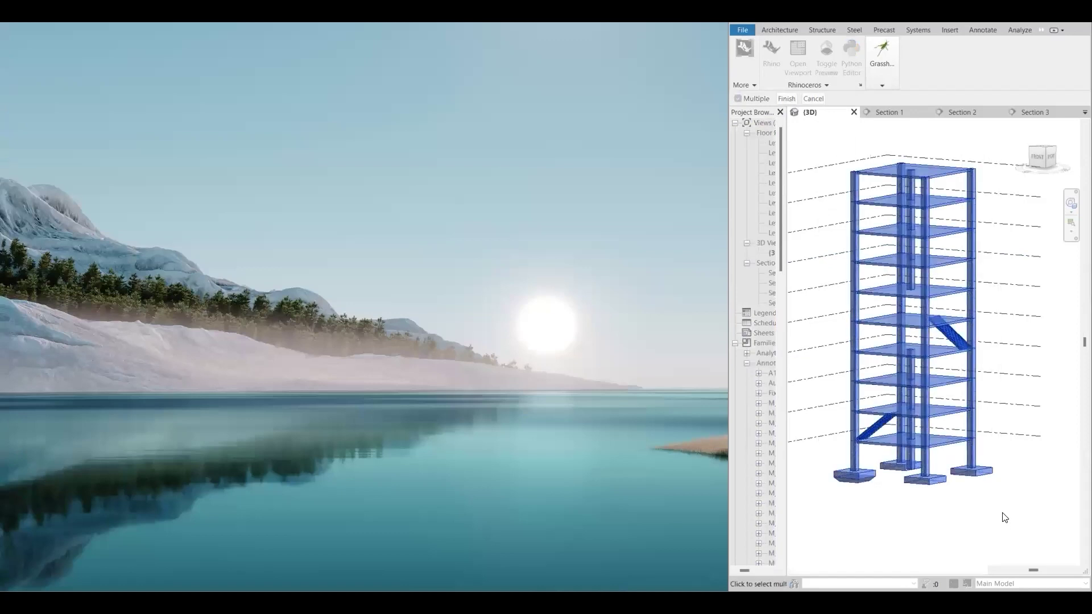
left_click(785, 99)
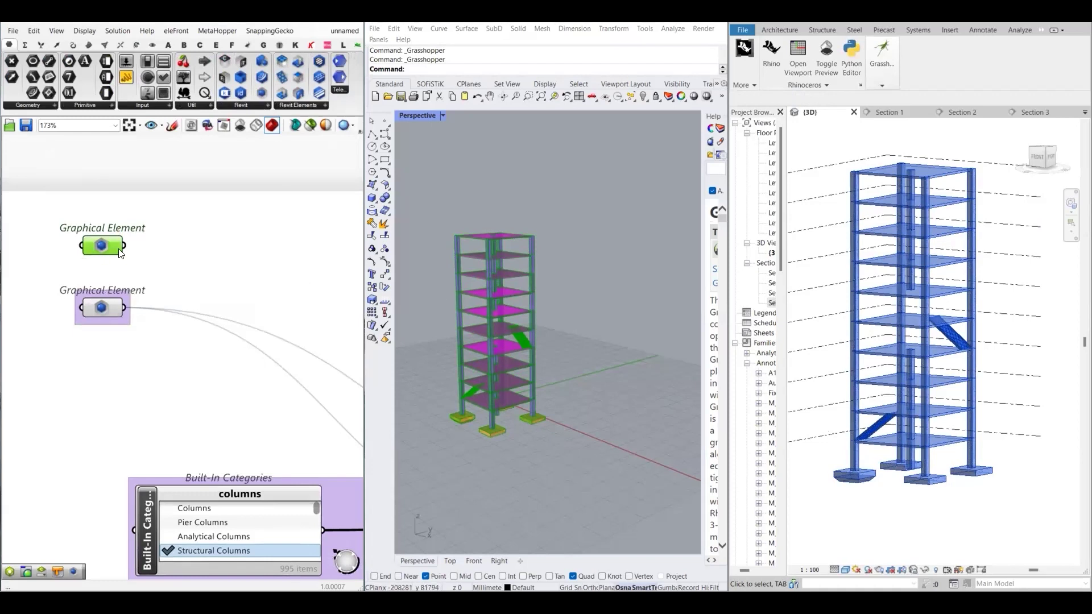
mouse_move(106, 247)
scroll(104, 244, "down", 5)
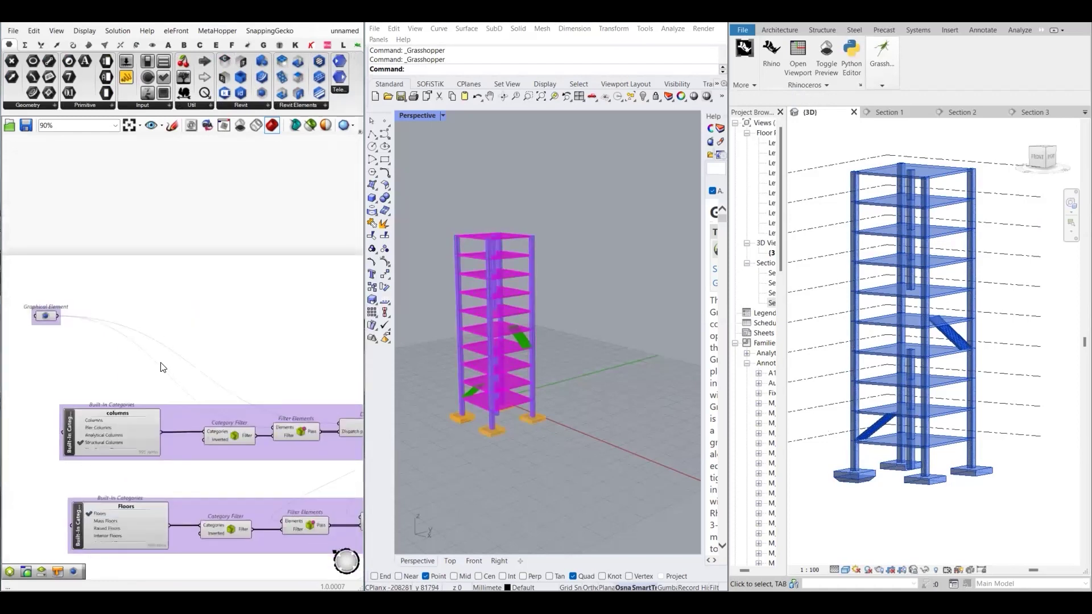
- Examine how the structural columns row passes from Built-In Categories through Category Filter to Filter Elements
right_click_drag(170, 336, 149, 319)
right_click_drag(253, 331, 217, 299)
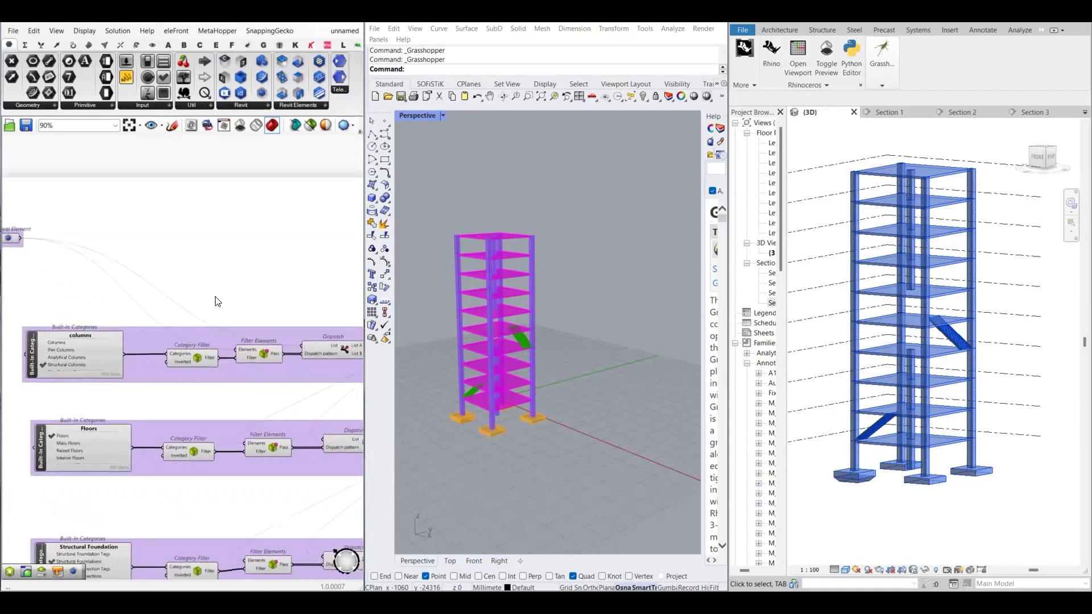
scroll(203, 370, "up", 3)
scroll(202, 364, "down", 3)
right_click_drag(84, 361, 135, 350)
scroll(134, 350, "up", 3)
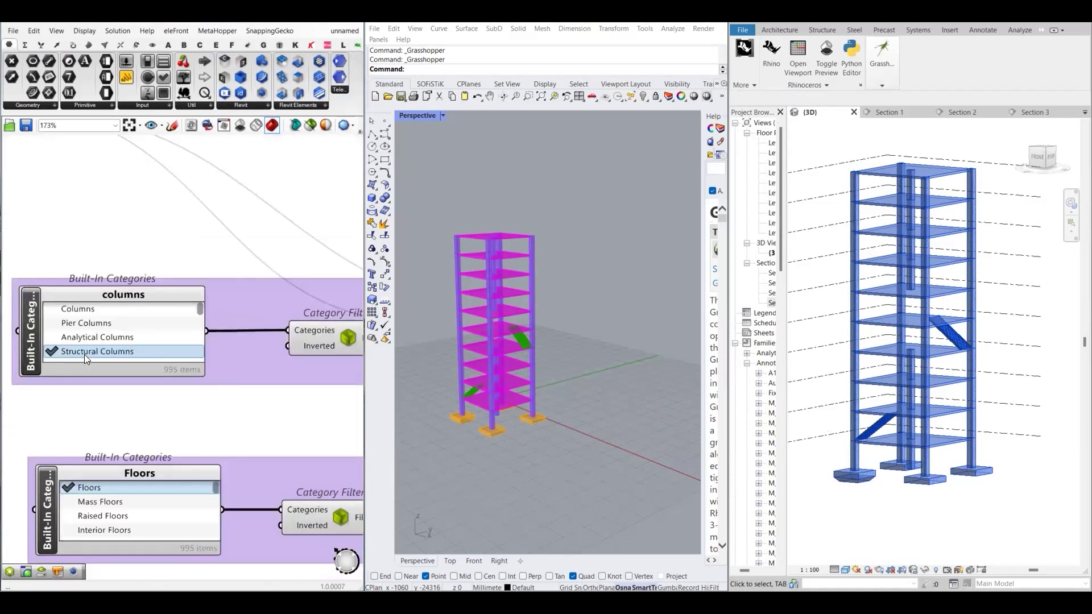
scroll(85, 355, "down", 3)
right_click_drag(217, 383, 140, 376)
scroll(149, 344, "up", 4)
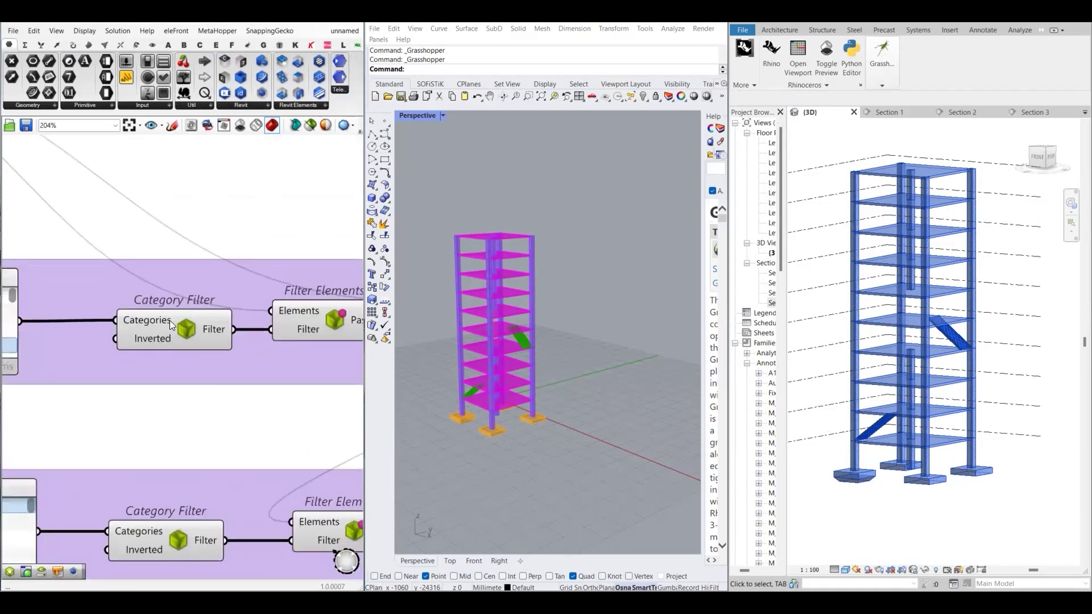
right_click_drag(276, 370, 167, 391)
right_click_drag(226, 333, 199, 344)
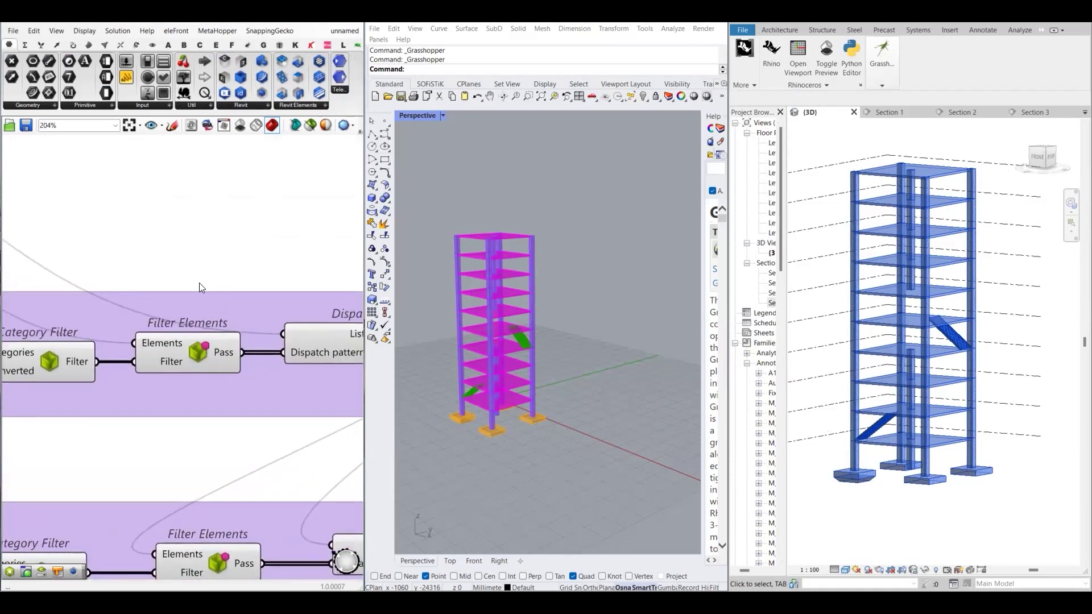
- Examine the Dispatch and Element Category components and the column elements they pass on
scroll(195, 332, "down", 3)
mouse_move(214, 349)
right_click_drag(214, 349, 119, 359)
scroll(193, 345, "up", 2)
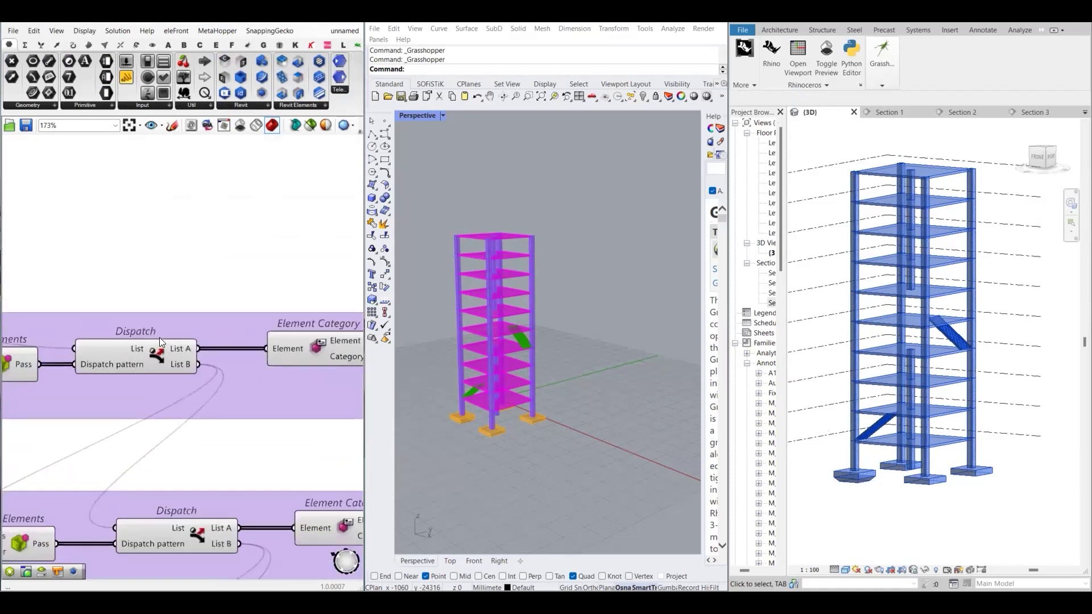
scroll(162, 347, "down", 4)
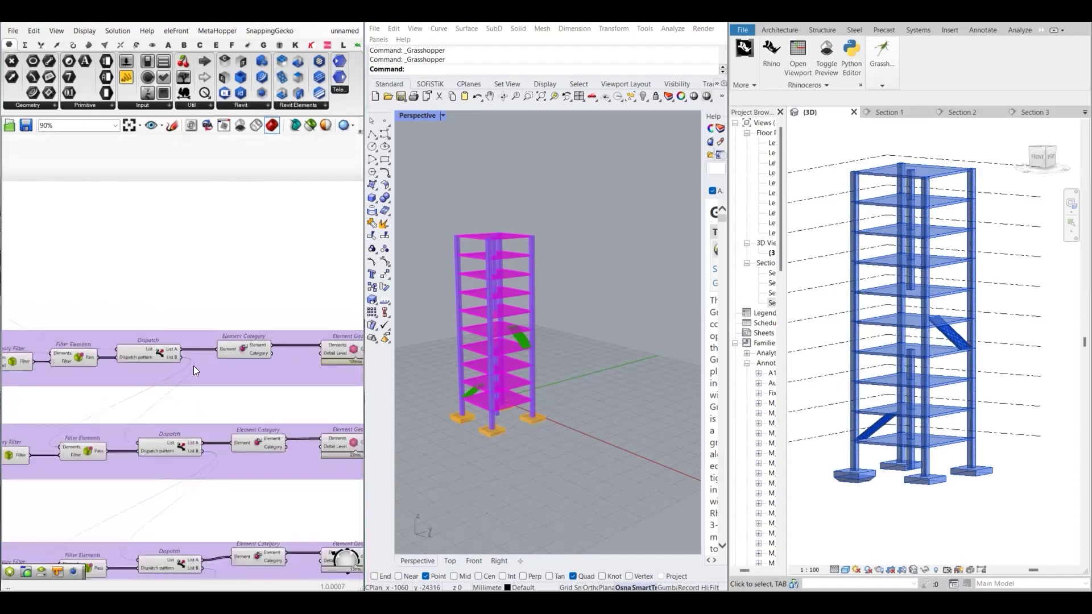
right_click_drag(184, 388, 184, 390)
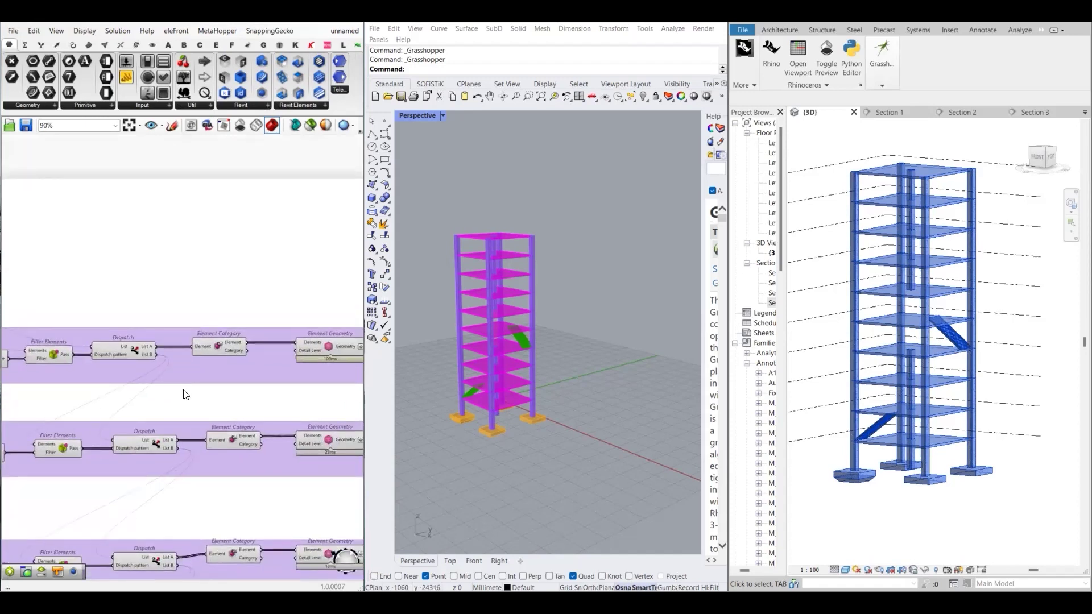
scroll(230, 343, "up", 3)
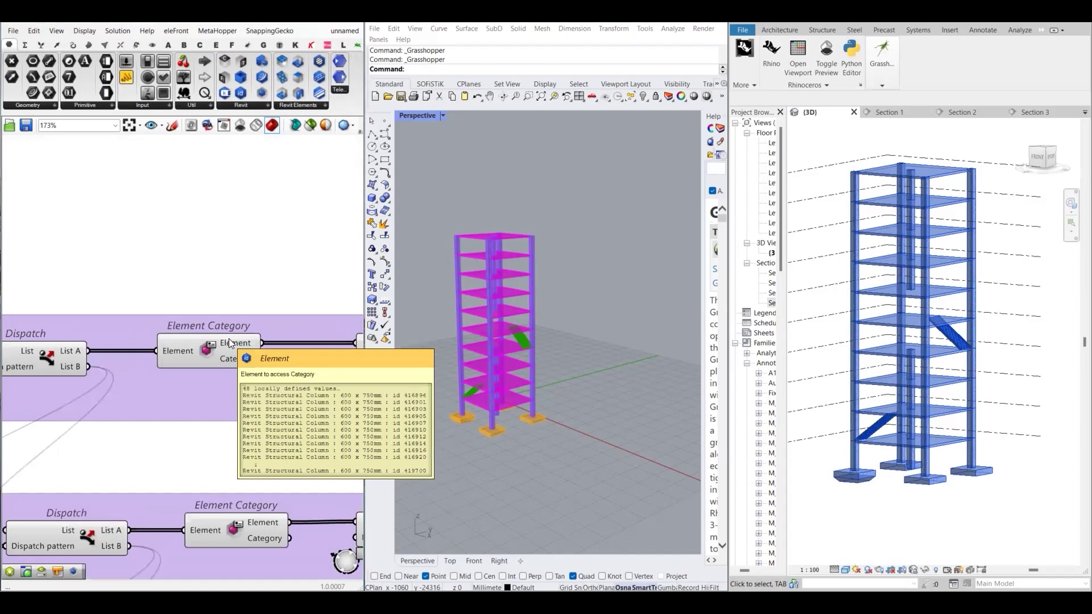
right_click_drag(226, 355, 163, 381)
right_click_drag(264, 269, 191, 293)
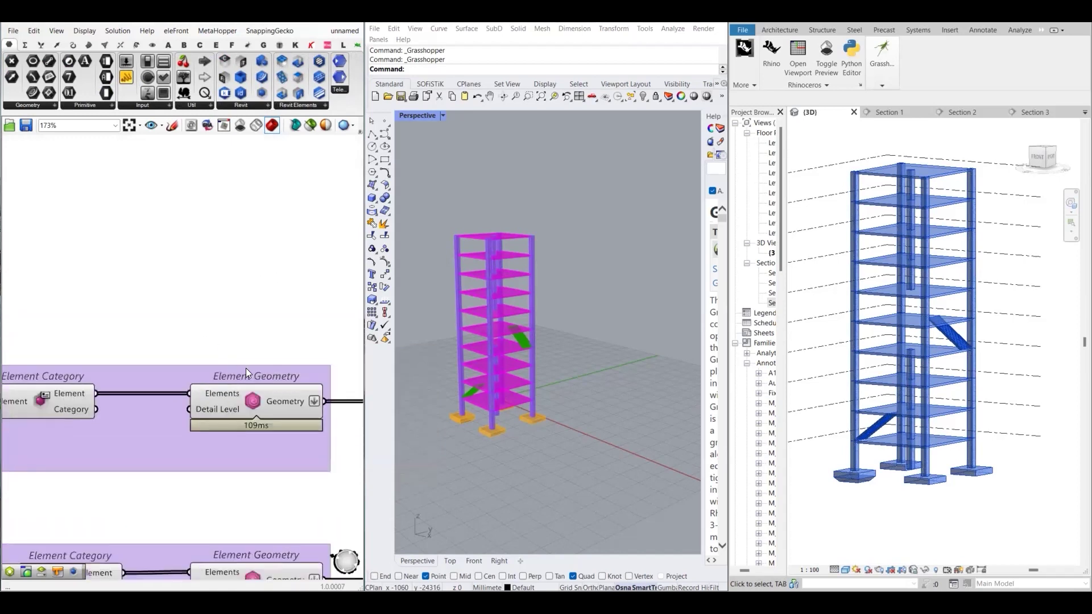
- Examine the Element Geometry outputs and their coloured Custom Previews, and compare the column, floor and foundation category rows
right_click_drag(296, 377, 249, 334)
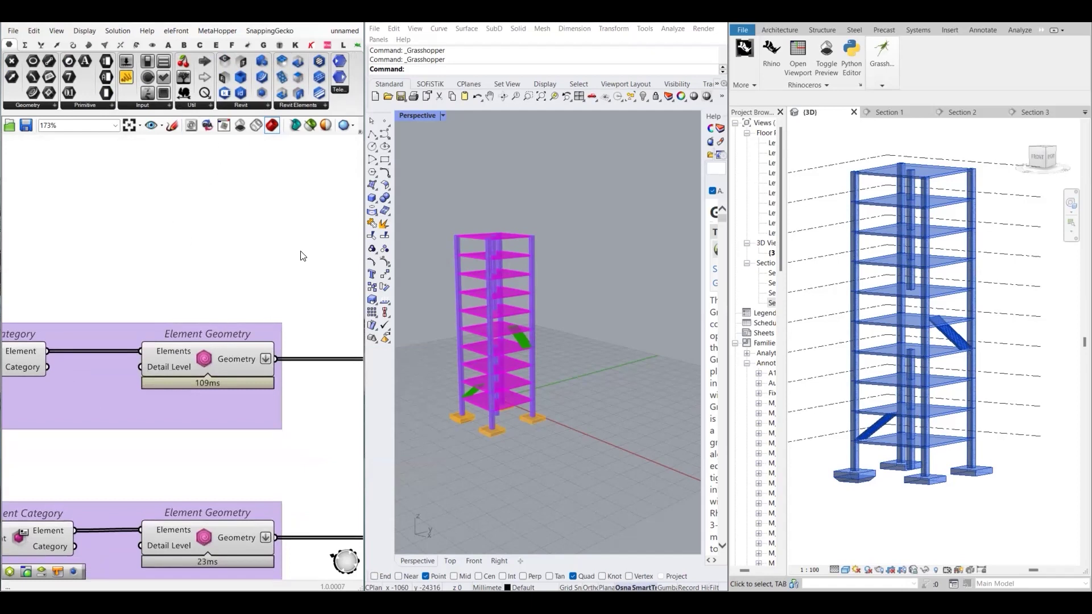
right_click_drag(141, 303, 244, 292)
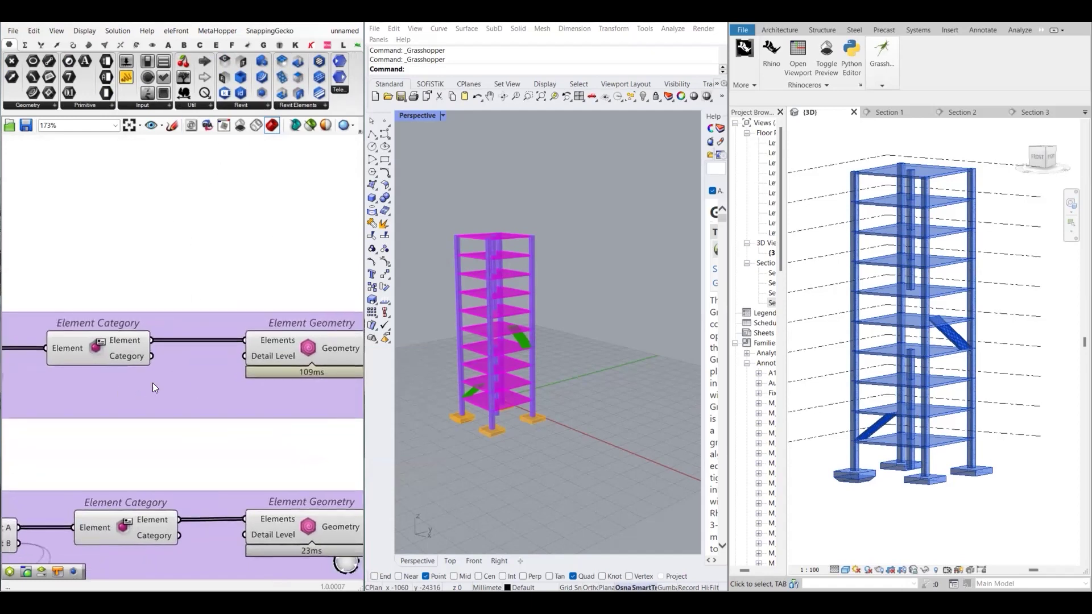
right_click_drag(227, 337, 188, 326)
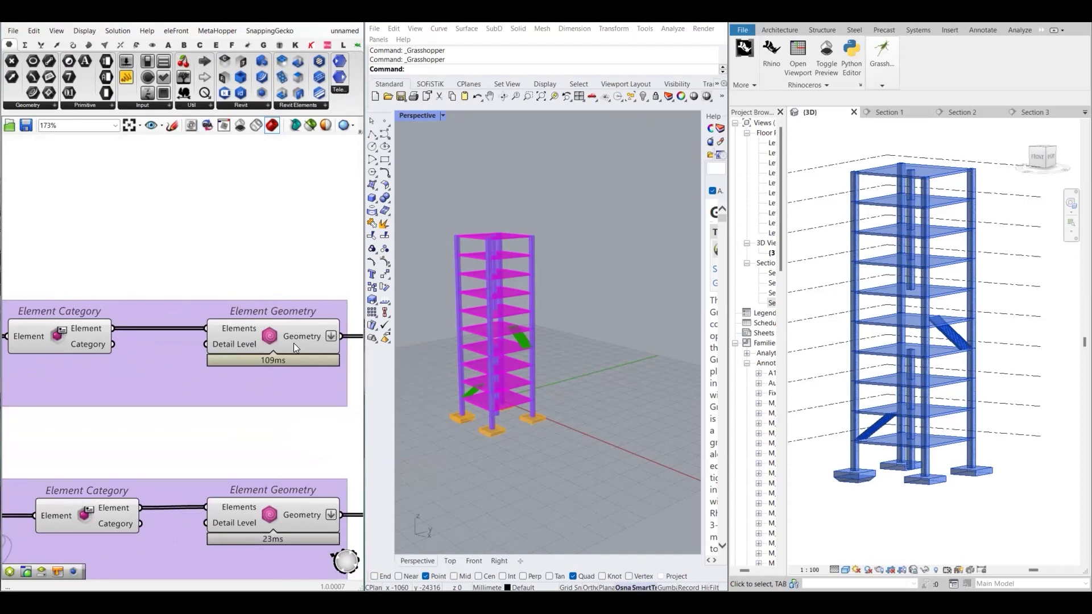
right_click_drag(306, 322, 203, 330)
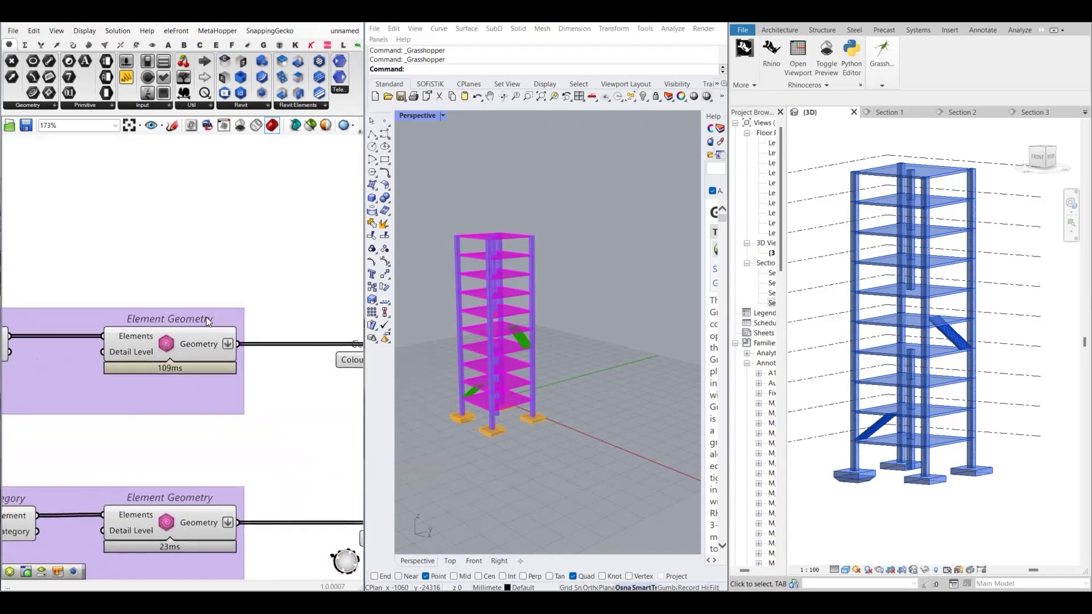
scroll(211, 292, "down", 3)
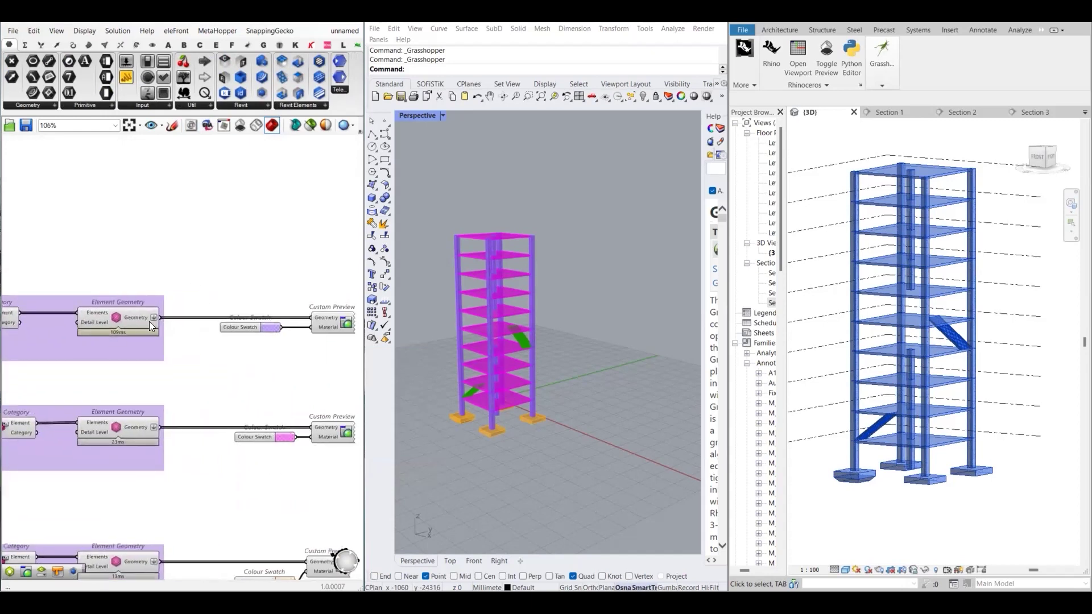
scroll(149, 323, "down", 6)
right_click_drag(158, 335, 297, 291)
scroll(80, 295, "up", 7)
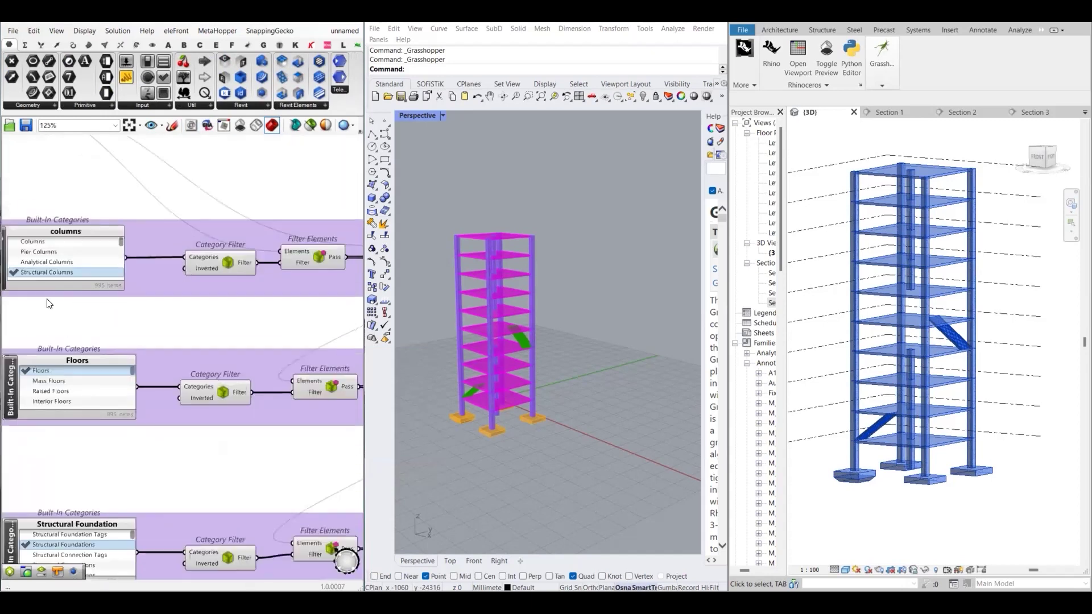
- Examine the foundation and stairs category rows, the colour swatches feeding the Custom Previews, and the coloured building in the Rhino viewport
right_click_drag(49, 302, 93, 296)
mouse_move(119, 367)
right_mouse_down()
mouse_move(131, 257)
mouse_move(110, 349)
mouse_move(90, 271)
right_mouse_up()
right_click_drag(132, 436, 113, 391)
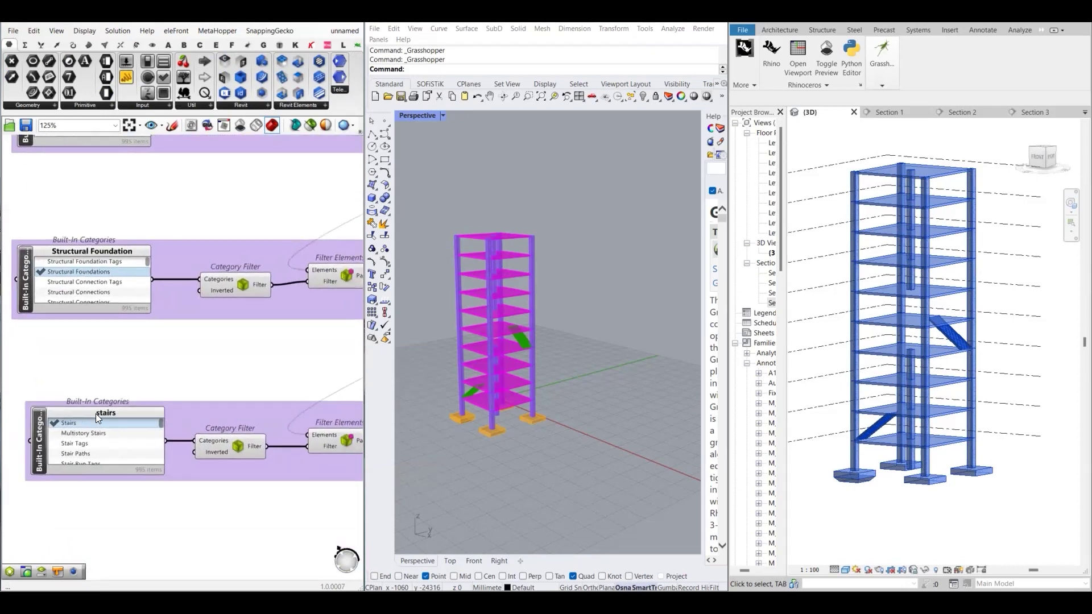
scroll(96, 418, "down", 5)
right_click_drag(350, 324, 100, 396)
scroll(277, 284, "up", 9)
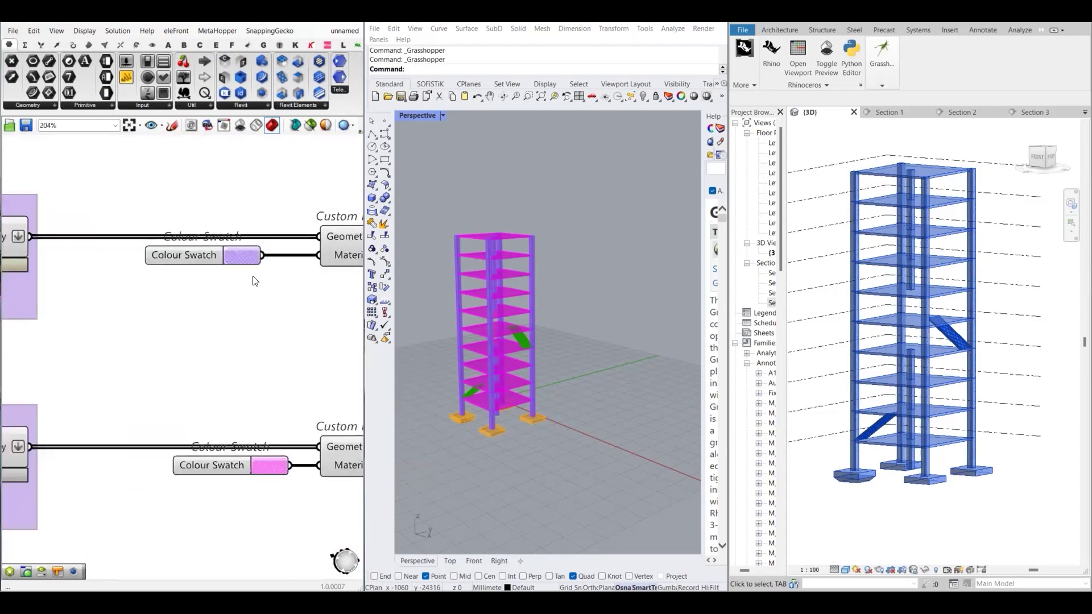
scroll(221, 312, "down", 4)
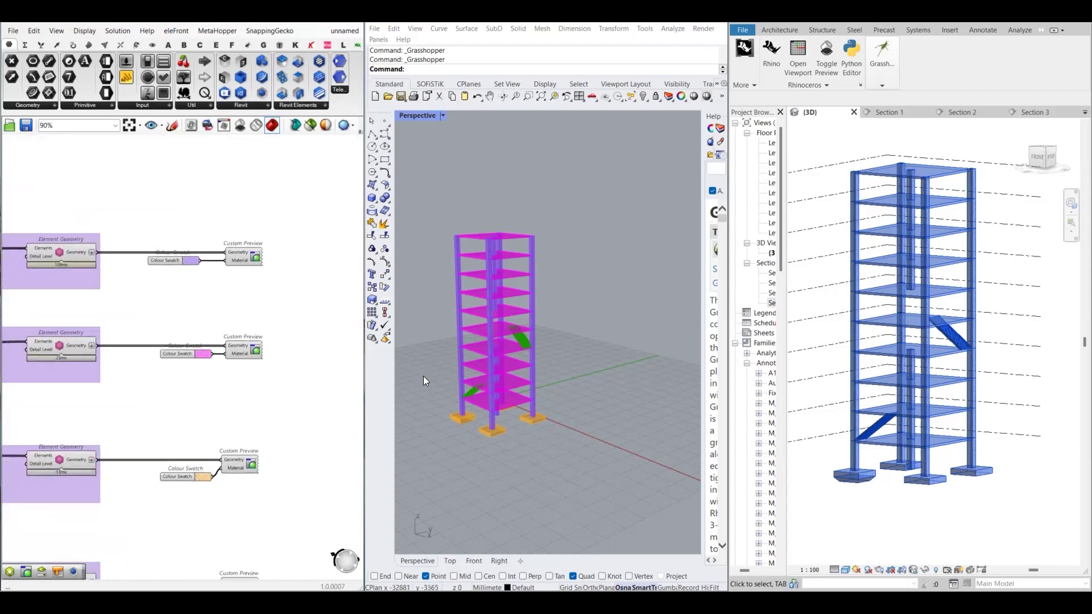
right_click_drag(453, 354, 481, 366)
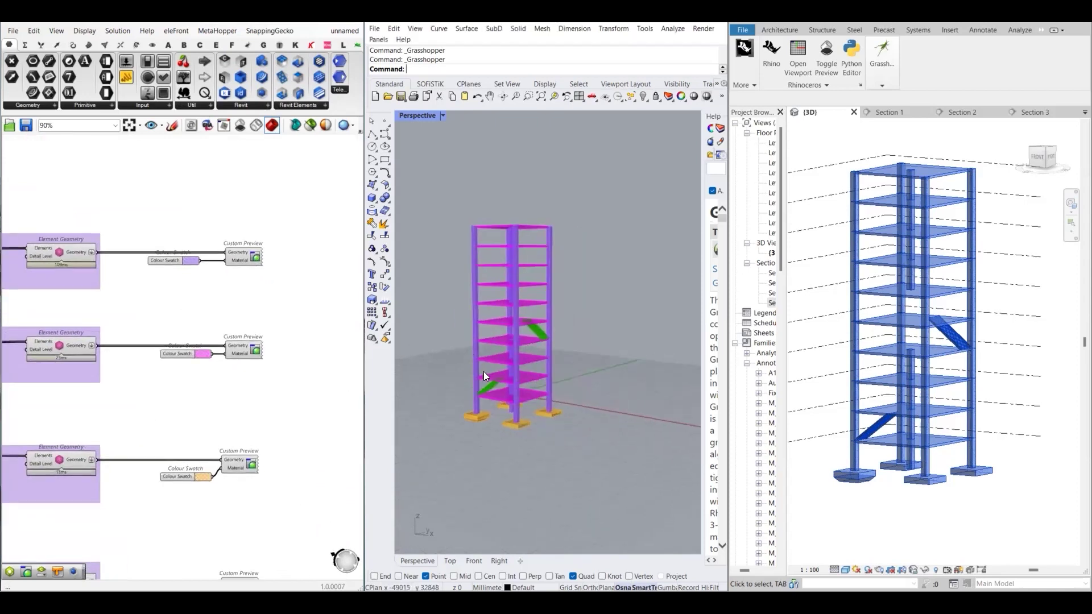
scroll(501, 367, "up", 5)
scroll(463, 383, "down", 7)
scroll(322, 403, "down", 5)
- Find the separate section views group on the Grasshopper canvas and widen the Grasshopper window
right_click_drag(234, 368, 117, 388)
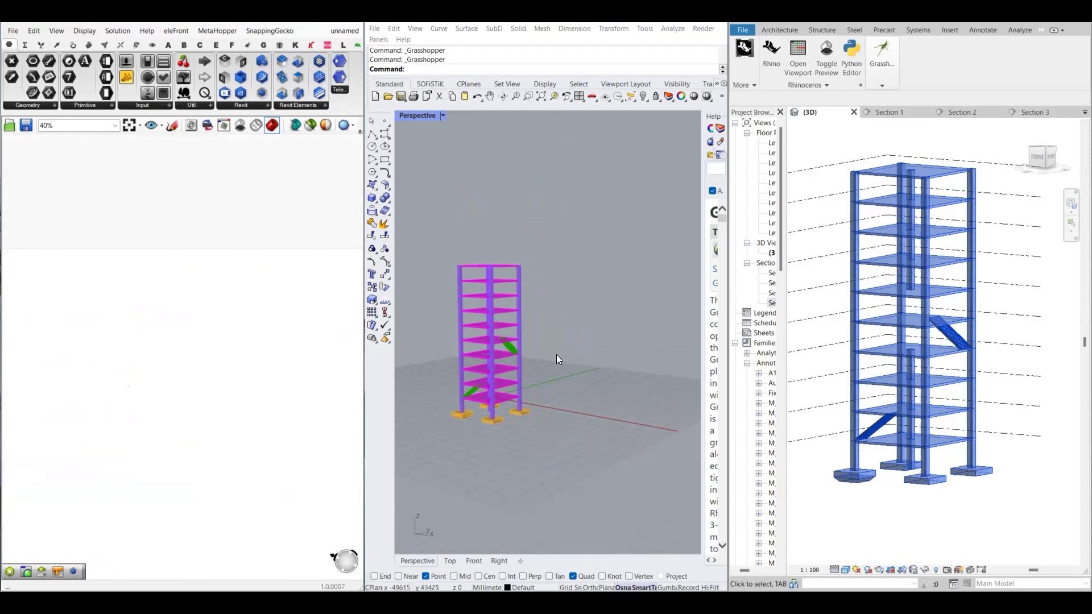
scroll(261, 392, "down", 5)
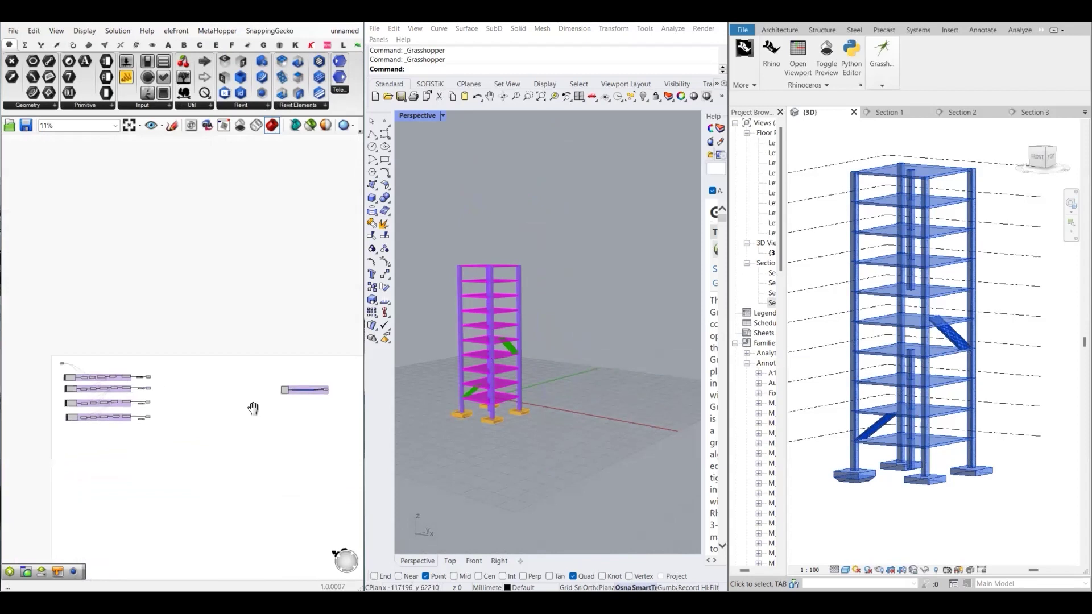
right_click_drag(253, 408, 247, 409)
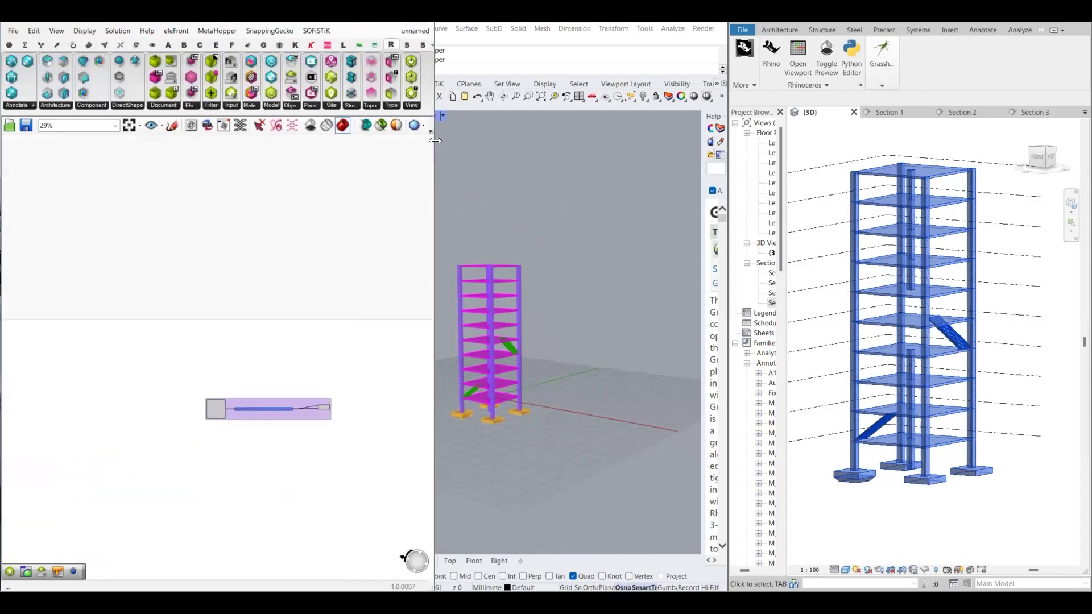
left_click_drag(436, 114, 369, 113)
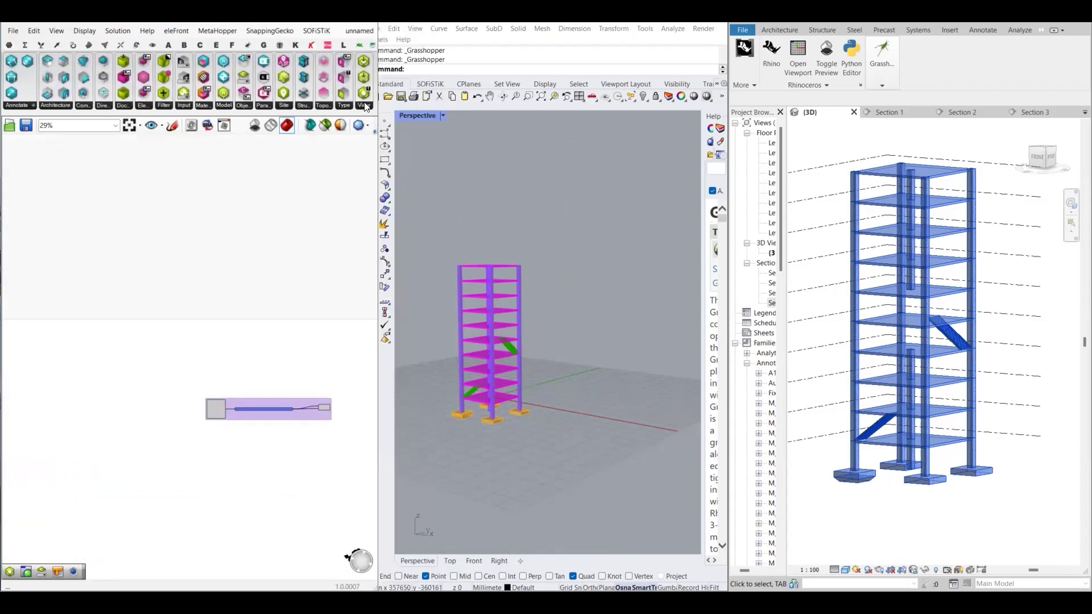
- Place a Query Views component on the empty canvas above the section views group
left_click(365, 105)
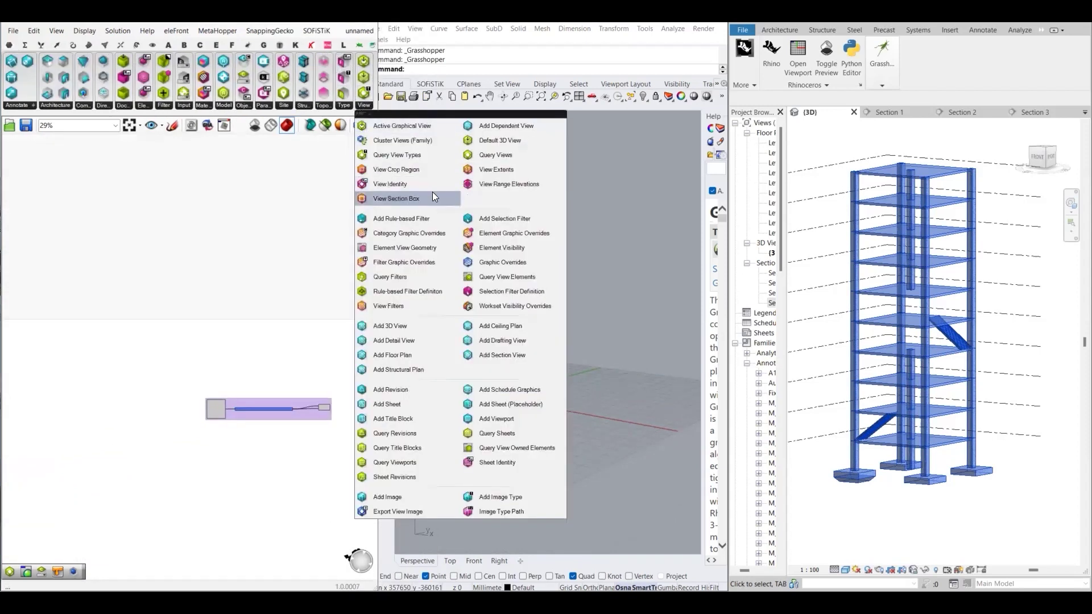
left_click(503, 156)
left_click(202, 372)
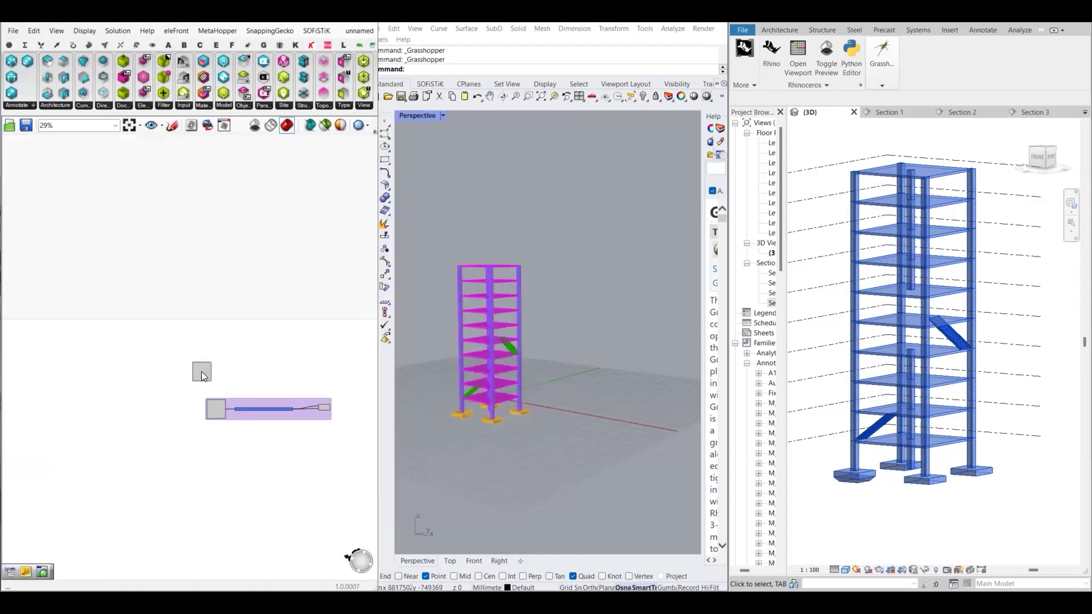
right_click_drag(246, 358, 222, 360)
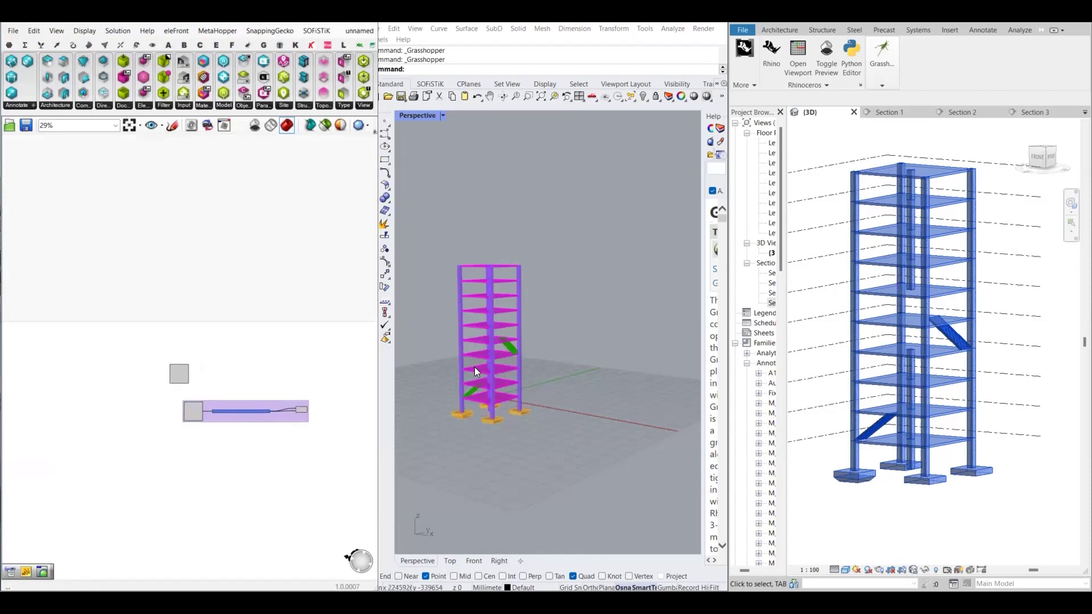
right_click_drag(180, 378, 117, 372)
scroll(115, 369, "up", 5)
left_click_drag(118, 334, 104, 284)
- Connect an enlarged Panel to the new Query Views output and read the list of Revit views
left_click(9, 45)
left_click_drag(128, 79, 199, 293)
right_click_drag(267, 309, 130, 322)
left_click_drag(125, 314, 344, 315)
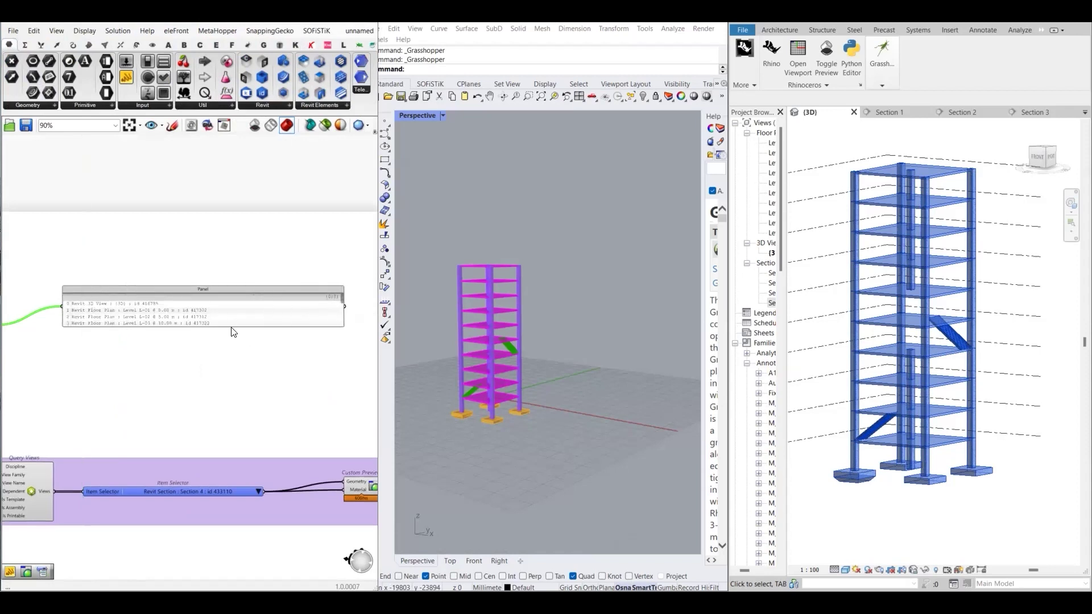
left_click_drag(230, 325, 230, 414)
scroll(239, 343, "up", 5)
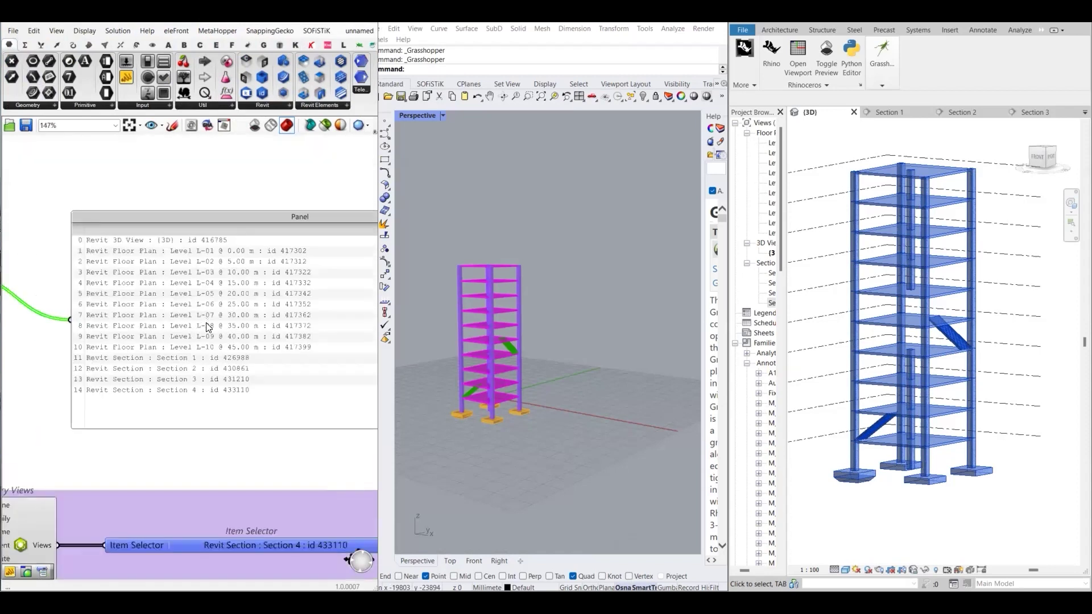
scroll(214, 319, "down", 5)
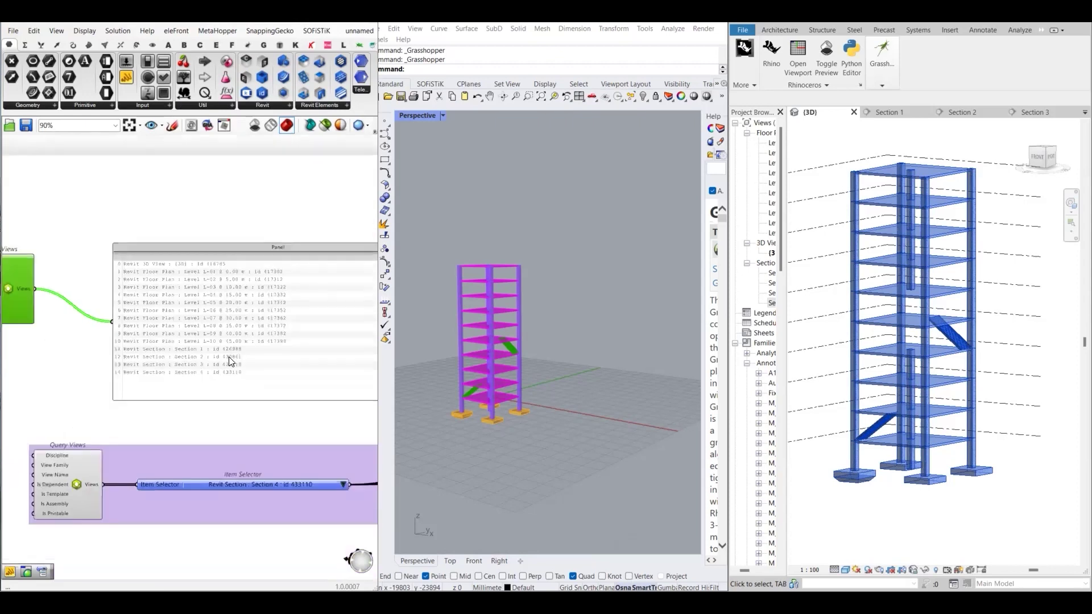
- Delete the Panel and the extra Query Views component above the section views group
left_click(198, 299)
key("Delete")
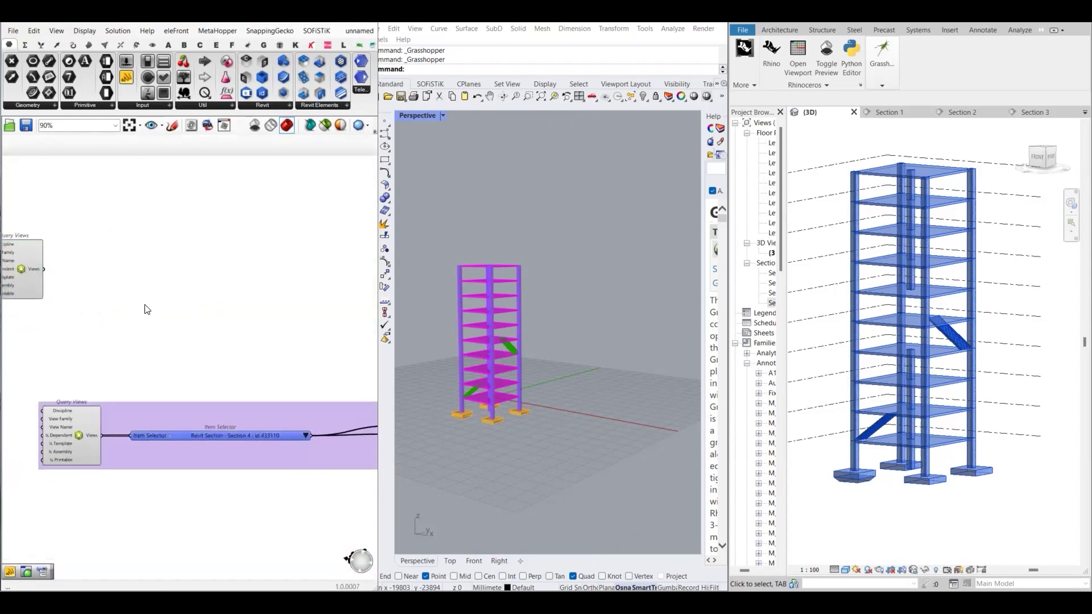
right_click_drag(154, 306, 257, 320)
left_click(133, 289)
key("Delete")
- Examine how the Item Selector passes one view from Query Views to the Custom Preview
right_click_drag(233, 373, 144, 318)
scroll(228, 409, "up", 2)
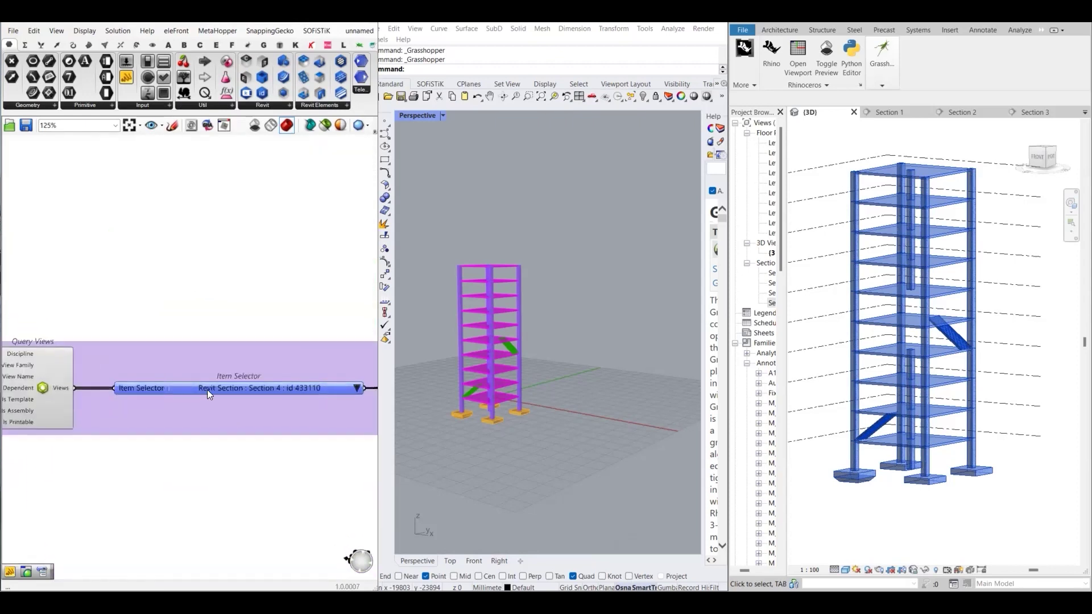
scroll(158, 325, "down", 2)
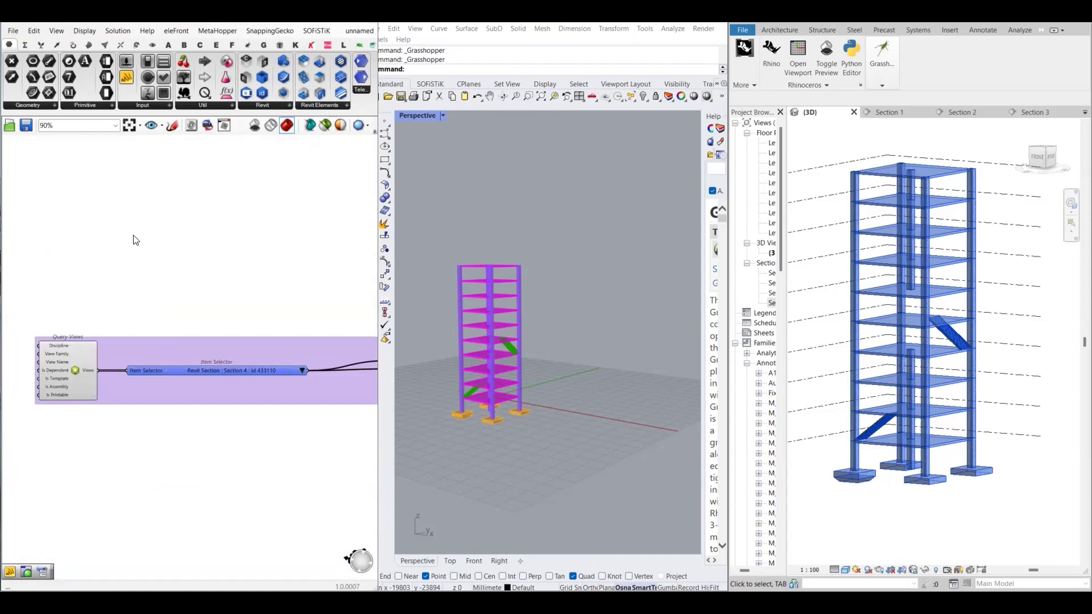
right_click_drag(196, 283, 90, 279)
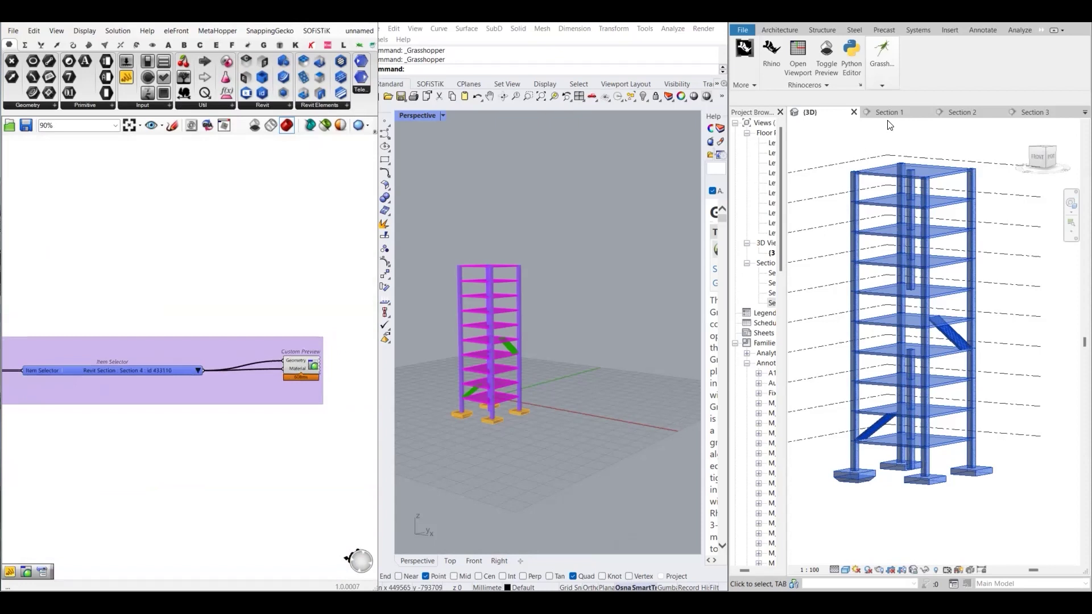
- Open the Level L-01 @ 0.00 m floor plan in Revit and inspect the extents of the Section 3 line
left_click(1085, 112)
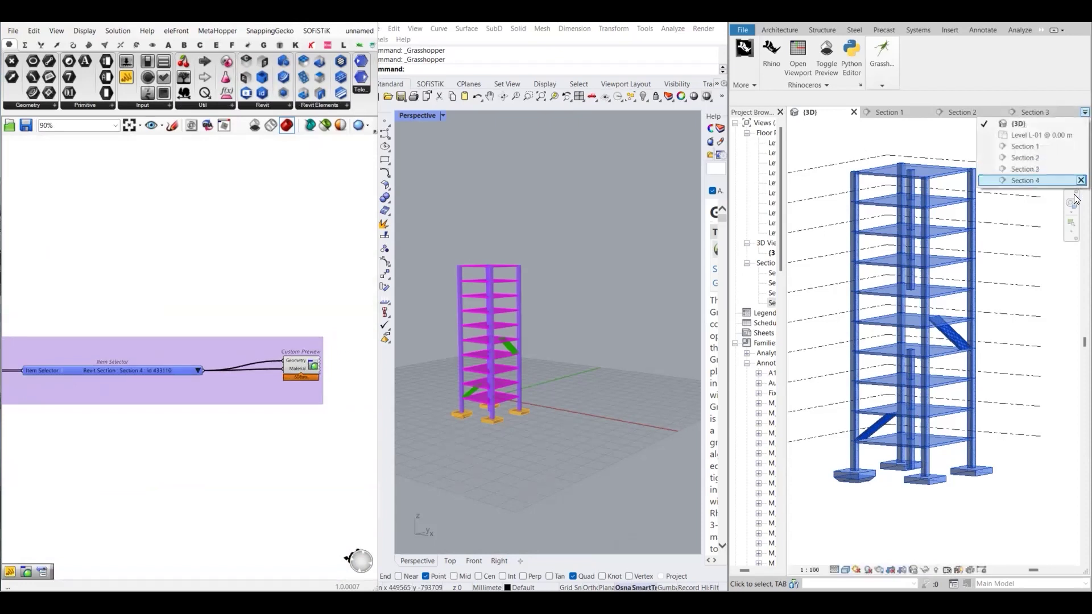
left_click(1039, 137)
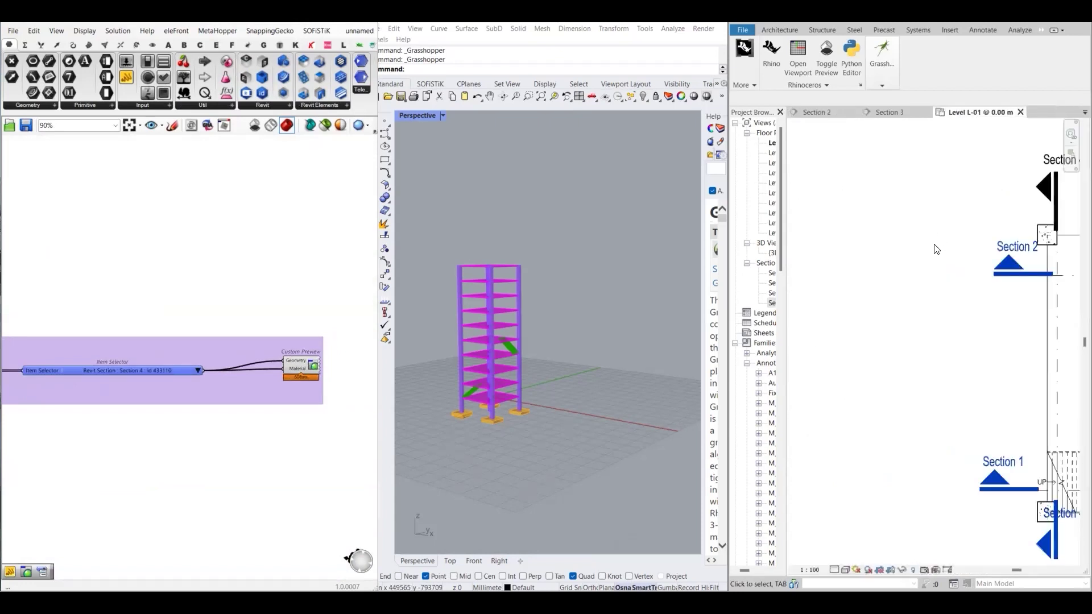
scroll(932, 282, "down", 2)
scroll(1008, 272, "up", 4)
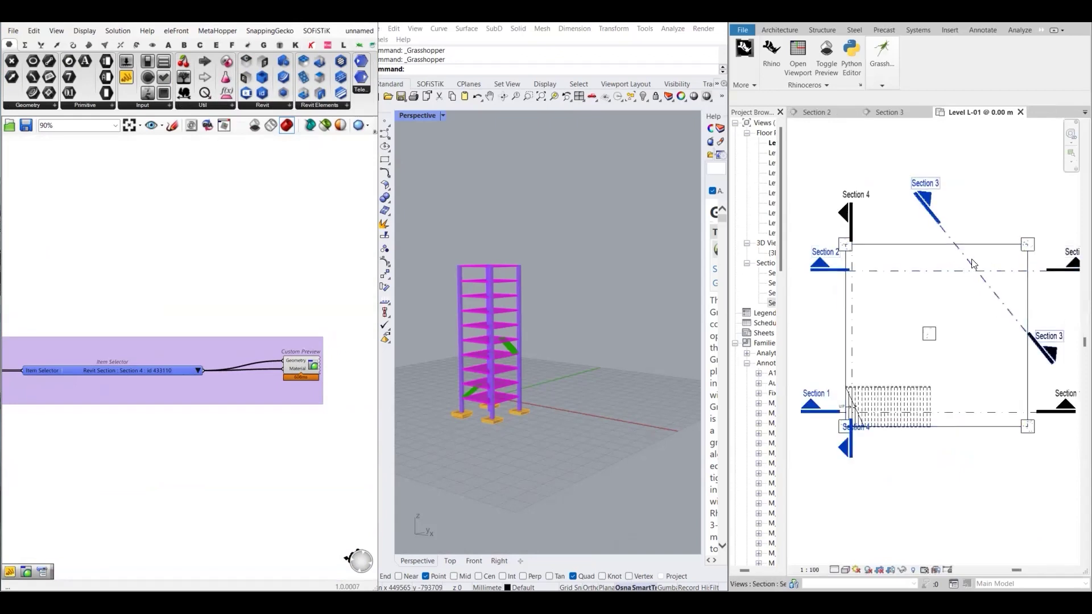
left_click(970, 261)
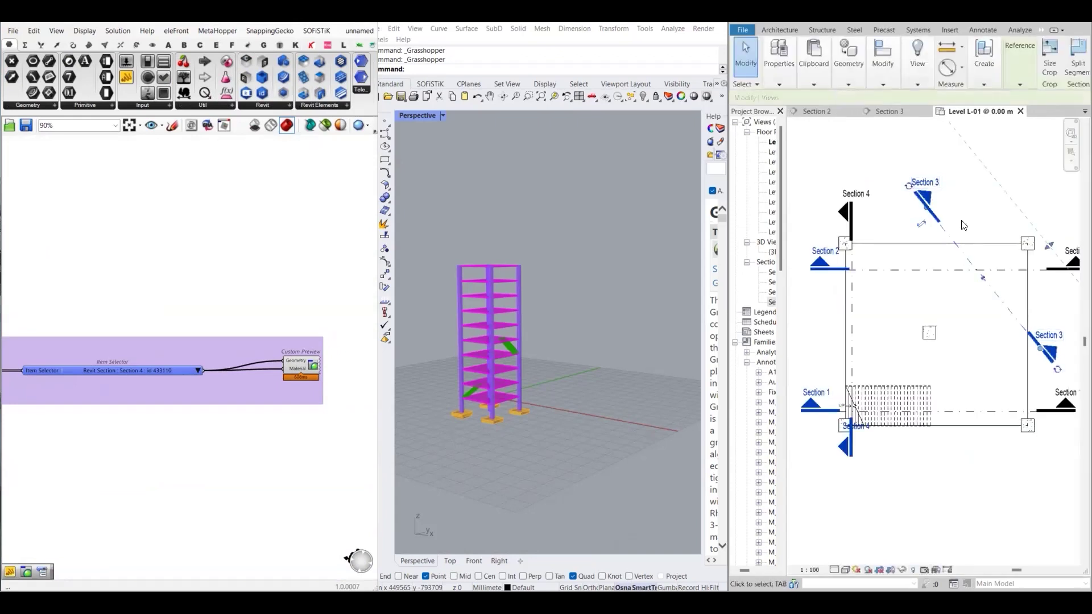
scroll(966, 222, "down", 3)
middle_click_drag(973, 217, 917, 239)
scroll(914, 241, "up", 3)
scroll(914, 214, "down", 3)
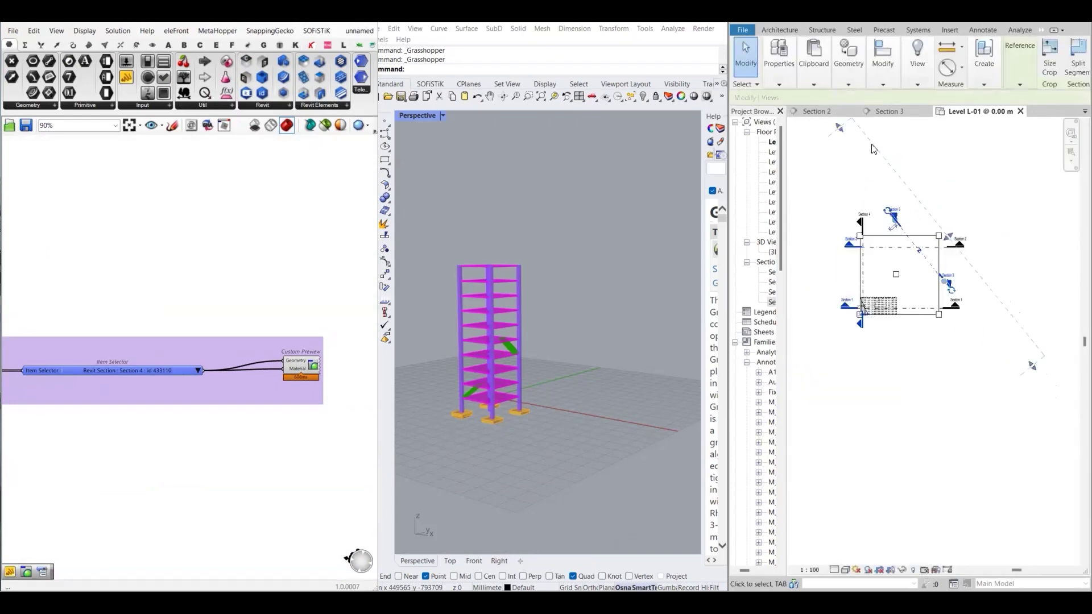
left_click(908, 379)
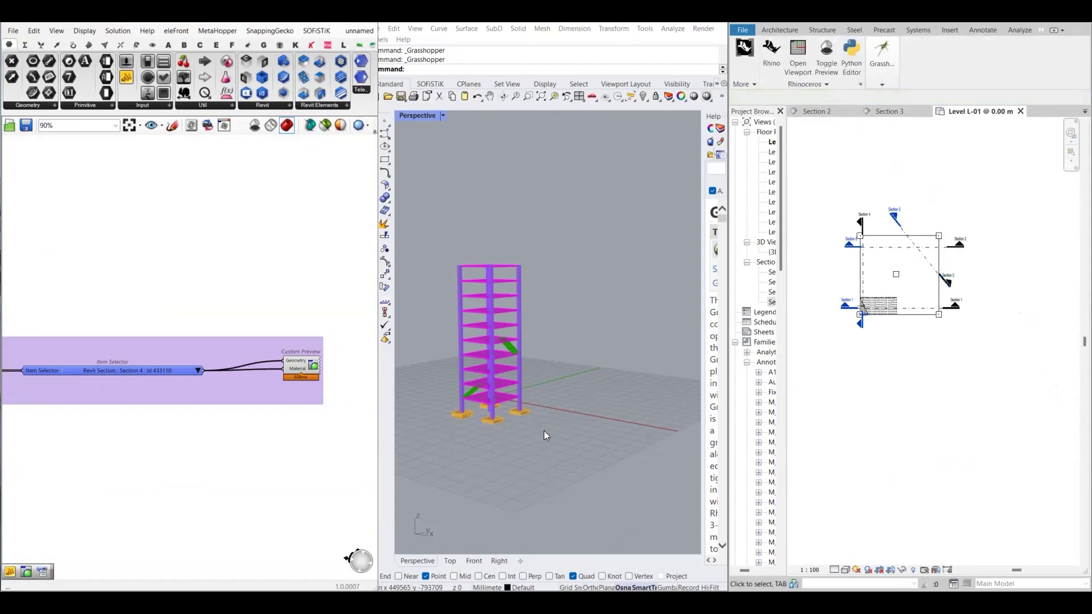
- Place a Box parameter above the section views group in Grasshopper and connect the Item Selector's output to it
right_click(220, 248)
left_click(25, 109)
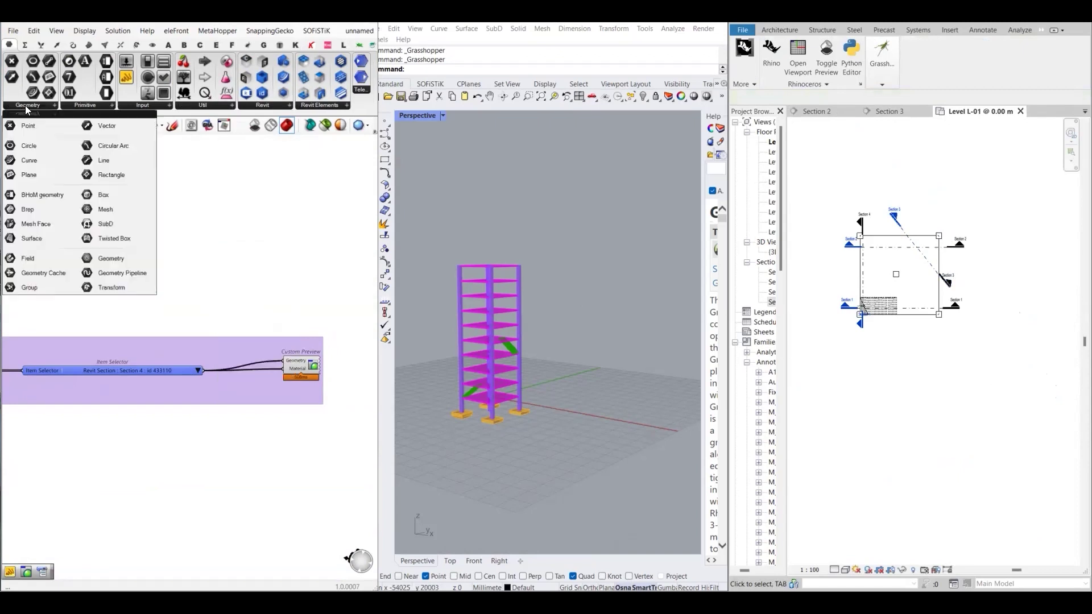
left_click_drag(103, 224, 201, 274)
left_click_drag(206, 374, 191, 275)
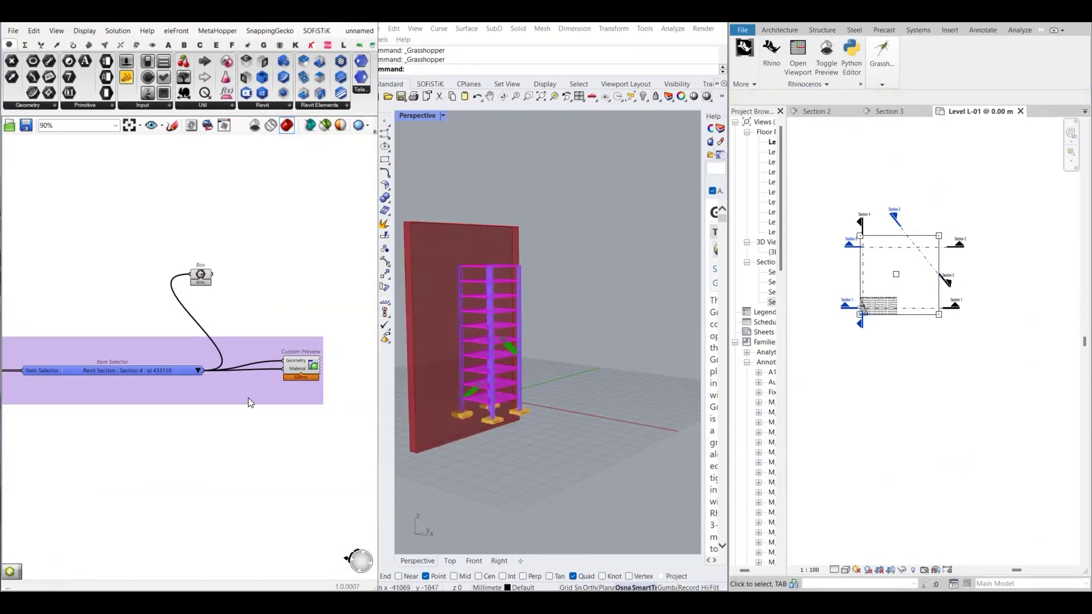
- Select the Section 1 line in Revit's Level L-01 floor plan to inspect its extents
left_click(819, 111)
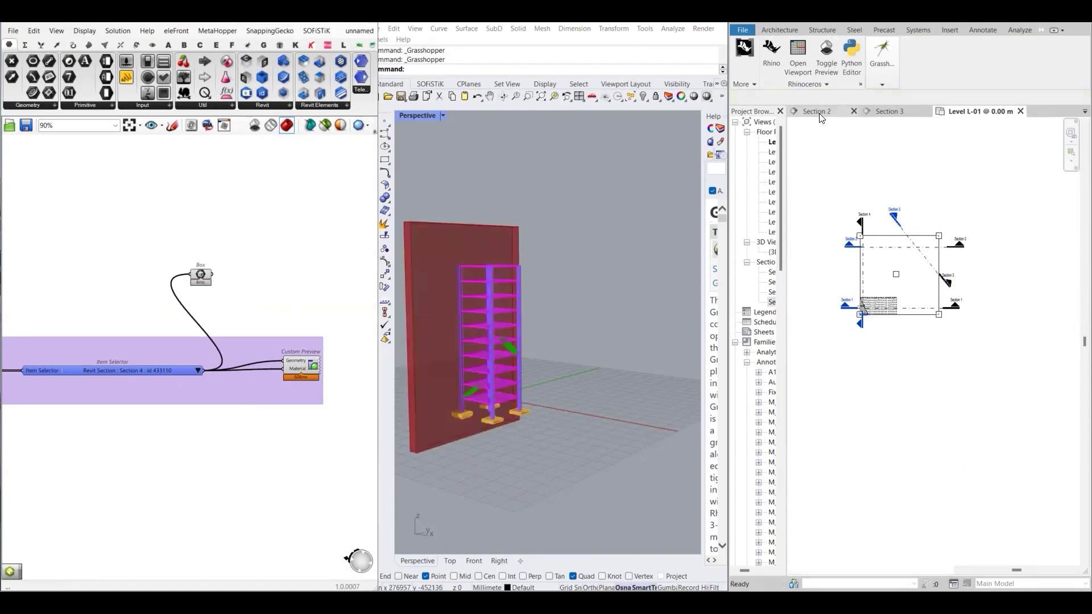
left_click(1085, 111)
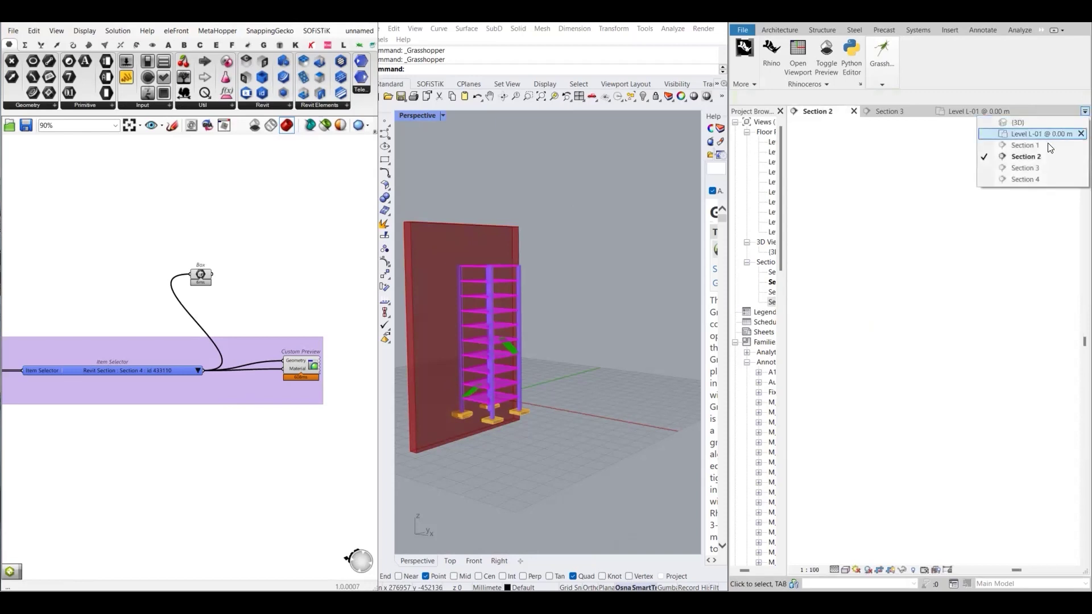
left_click(1025, 135)
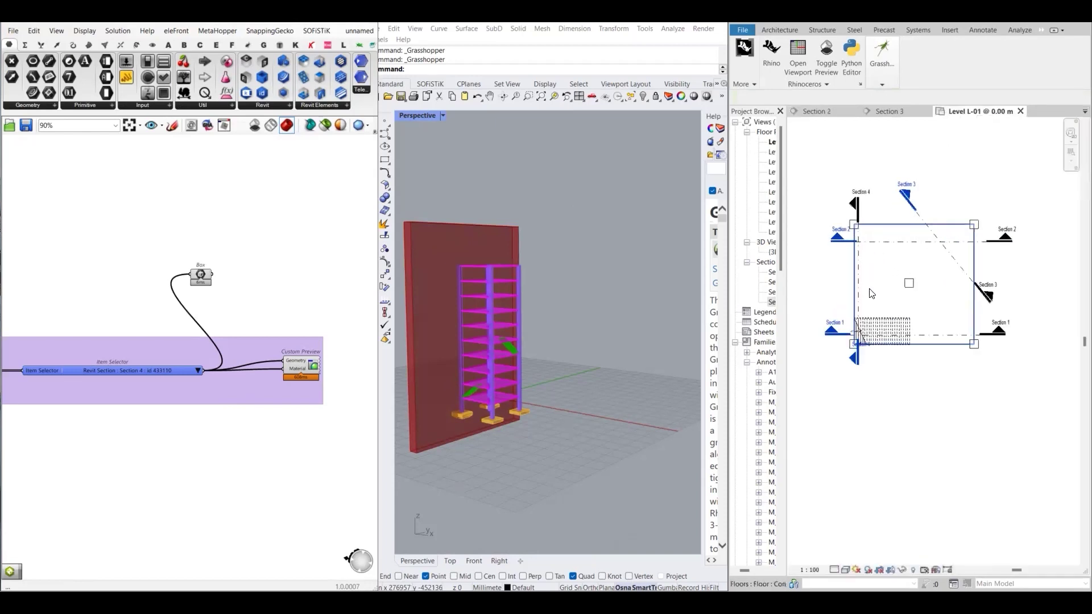
left_click(936, 336)
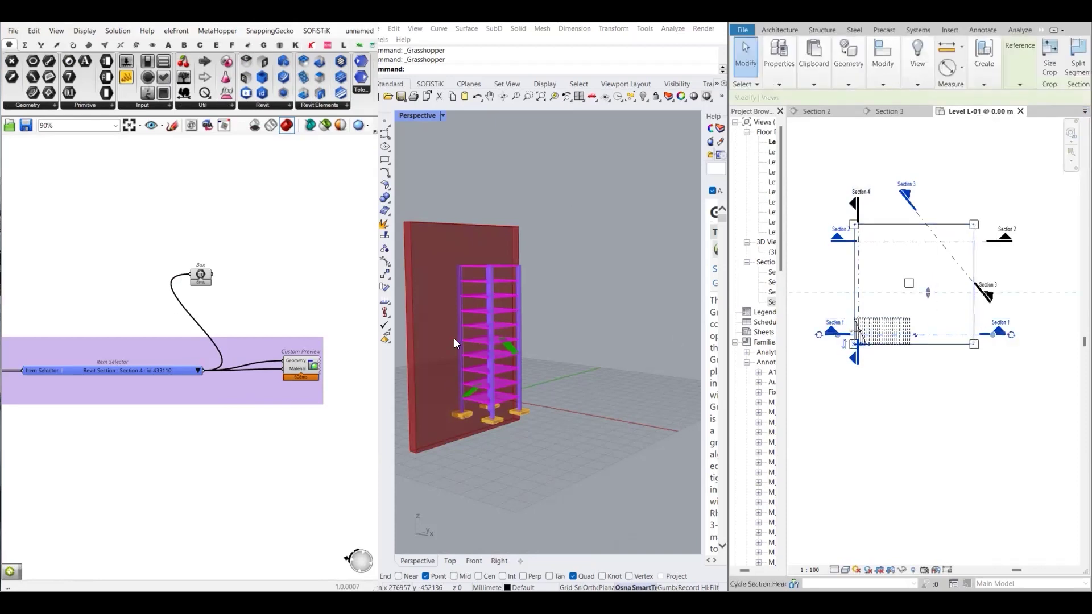
- Set the Item Selector to Section 1 in Grasshopper and inspect the resulting section box around the building in Rhino
left_click(197, 370)
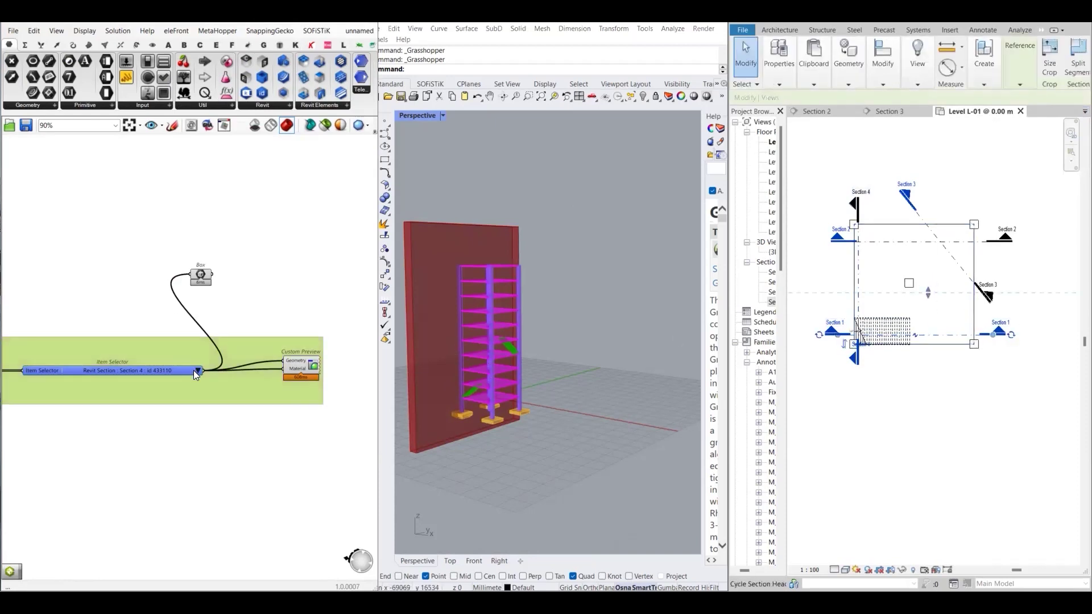
left_click(239, 529)
right_click_drag(497, 357, 457, 354)
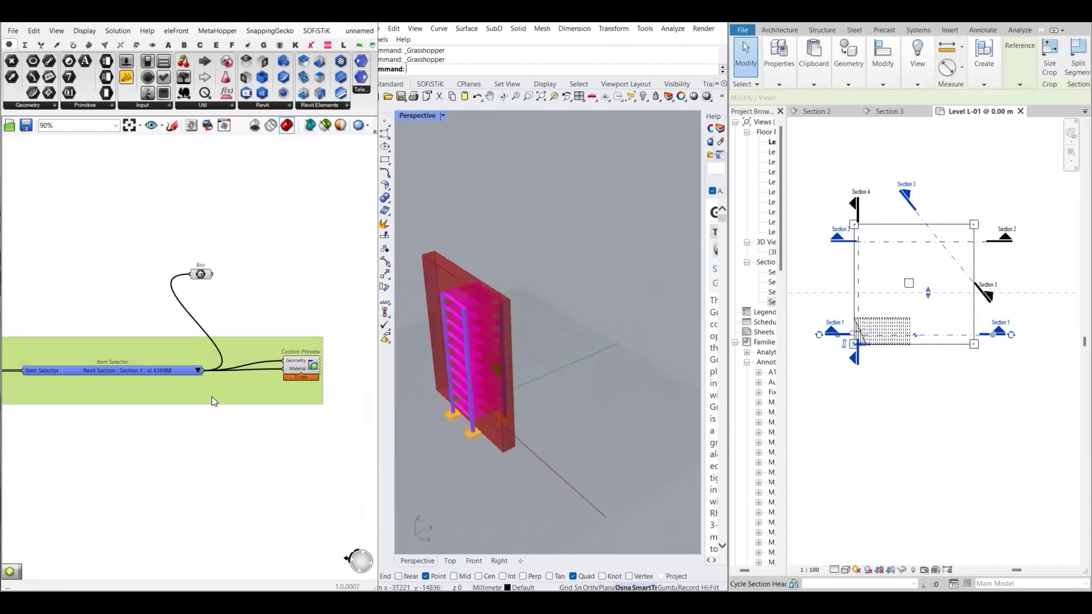
- Place a Plane parameter beside the Box, connect the Item Selector's output to it, and highlight it for preview
left_click(27, 106)
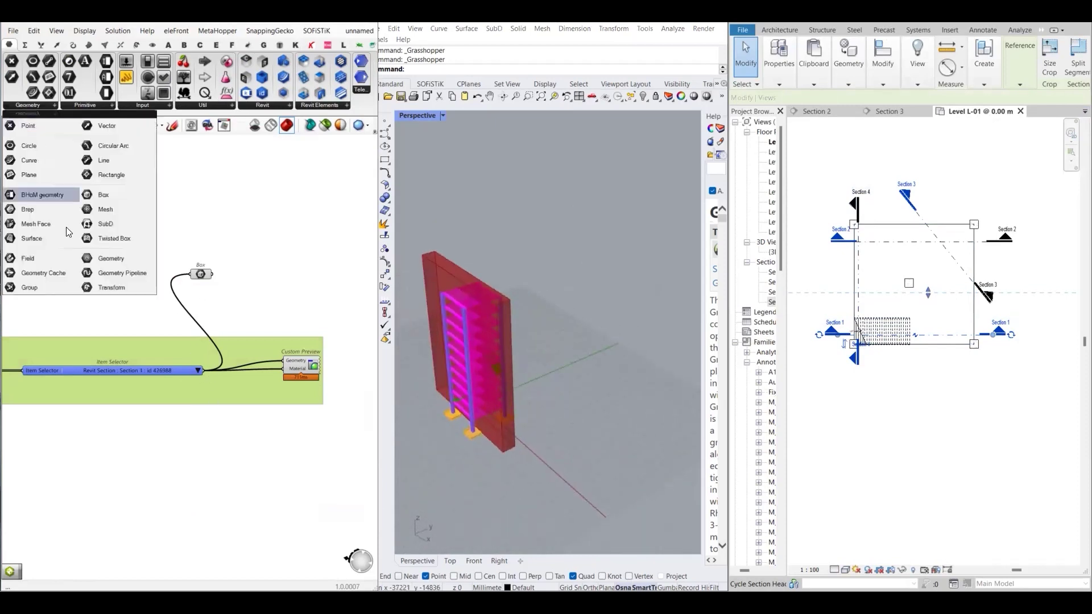
left_click_drag(30, 178, 252, 291)
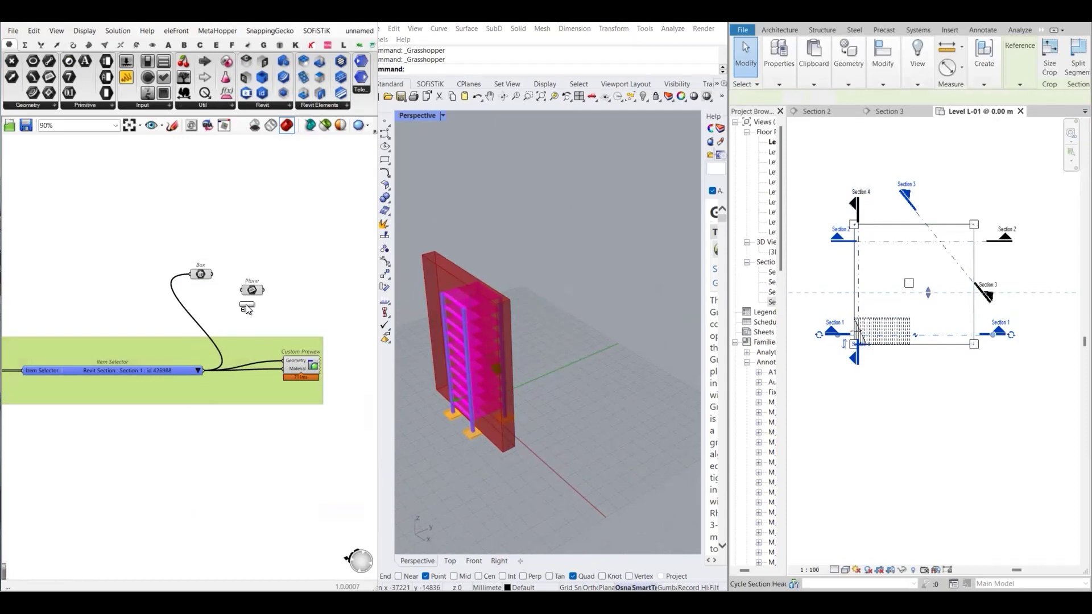
scroll(207, 370, "up", 3)
left_click_drag(198, 368, 257, 238)
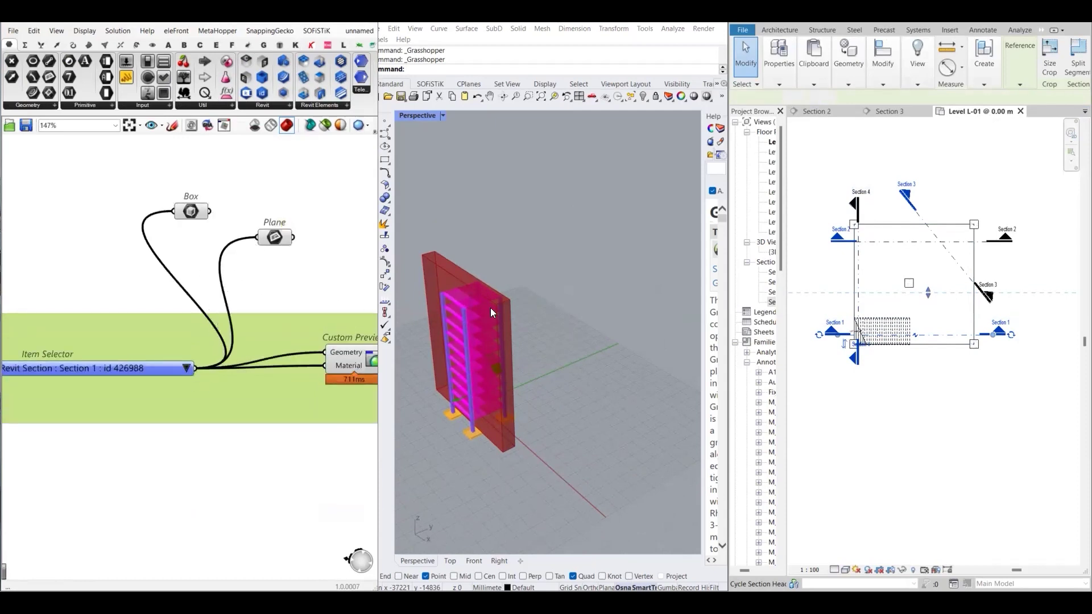
left_click(272, 242)
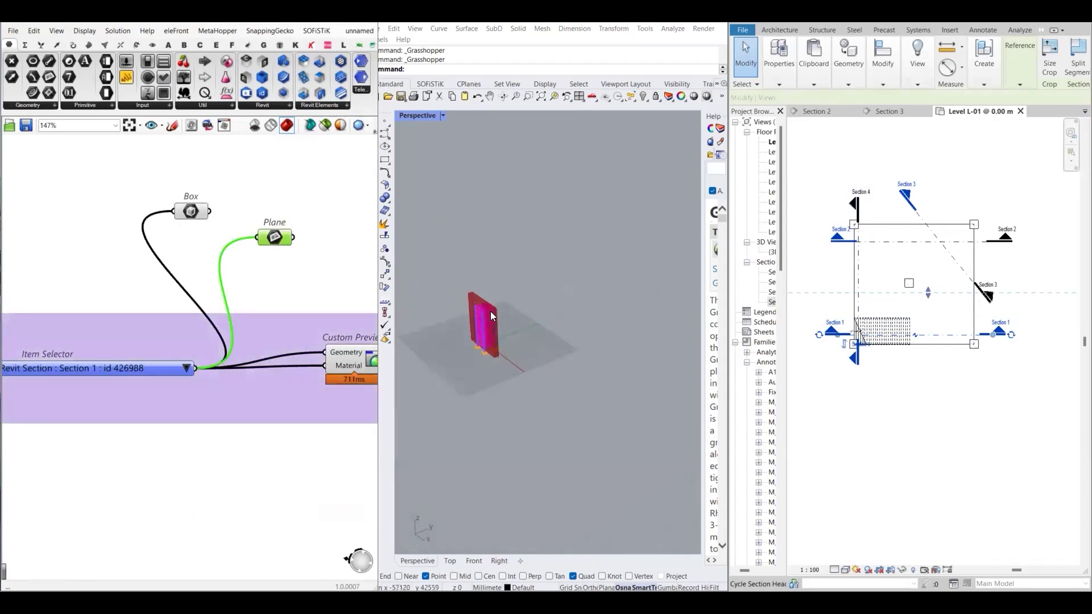
- Turn off the Box parameter's preview and delete the Plane parameter from the Grasshopper canvas
left_click(185, 213)
middle_click(186, 214)
left_click(224, 183)
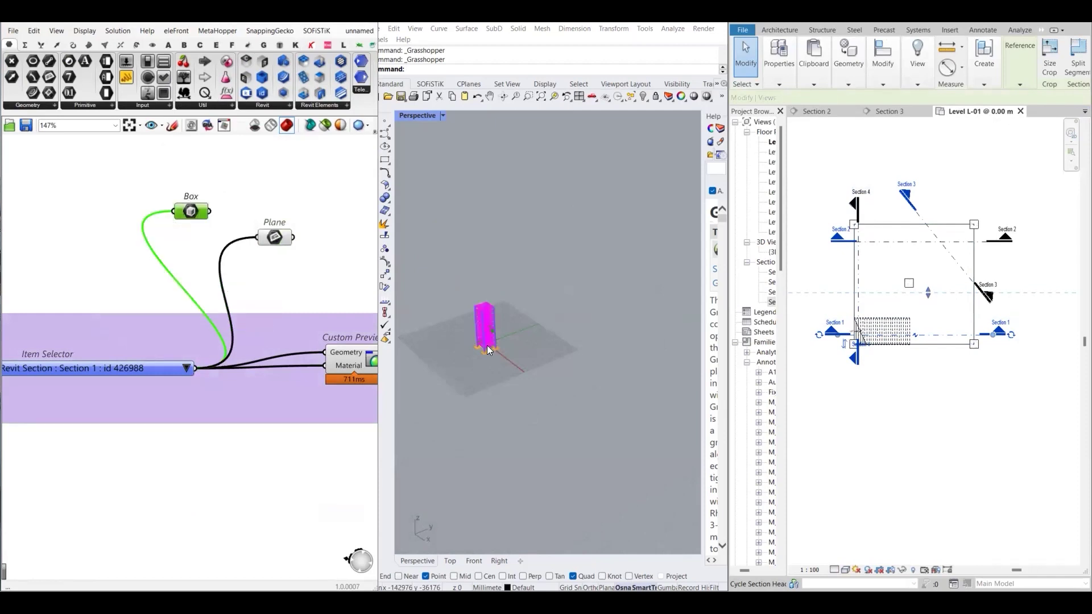
left_click(289, 241)
right_click_drag(309, 280, 324, 267)
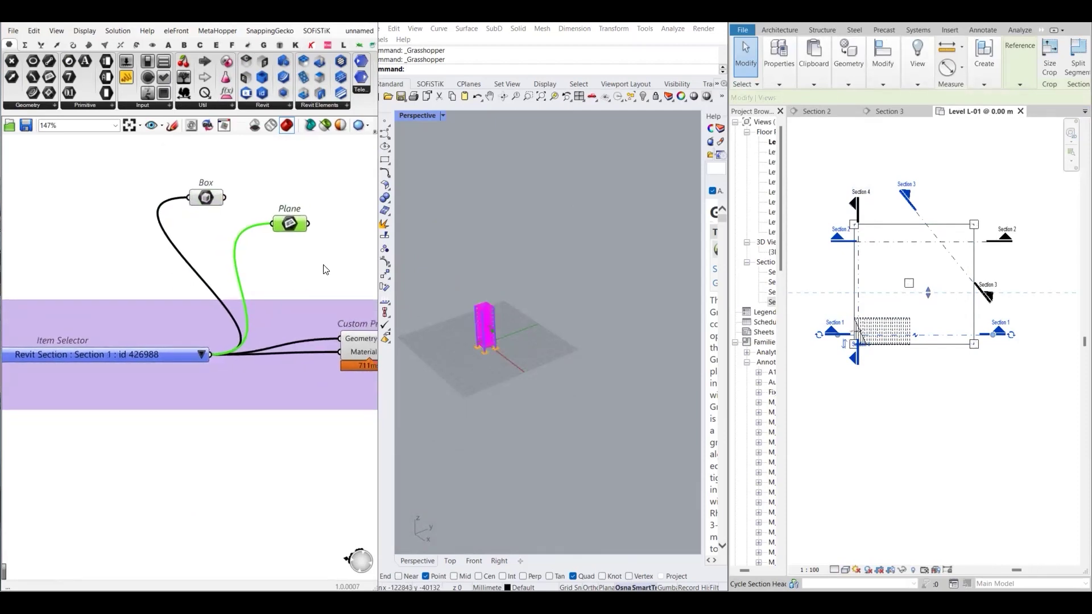
scroll(428, 312, "down", 2)
scroll(471, 315, "up", 10)
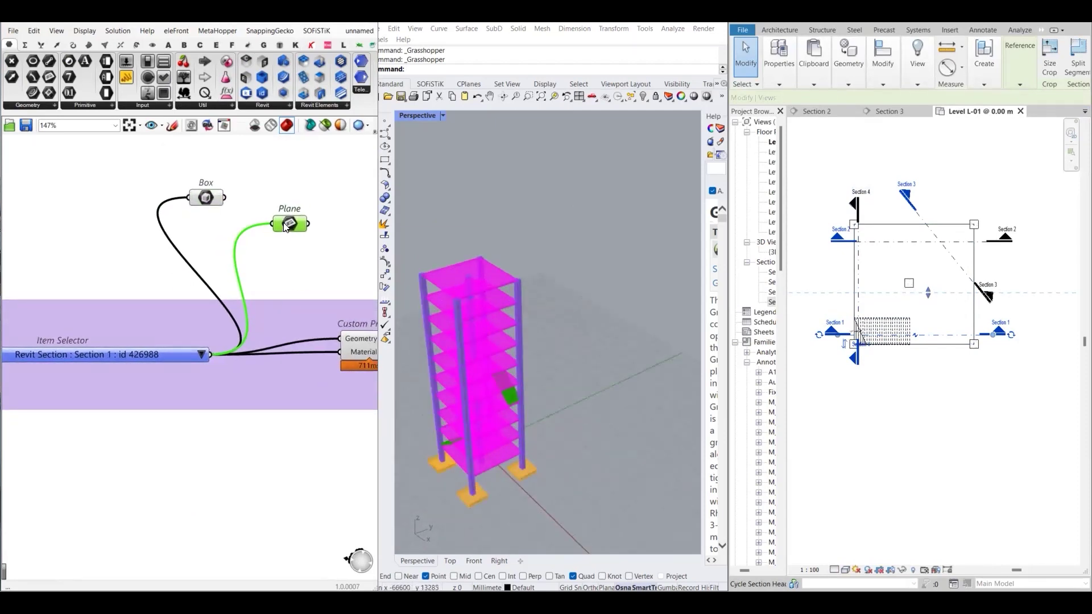
- Place a Surface parameter below the Box and connect the Item Selector's output to it, checking the section surface in Rhino
left_click(27, 104)
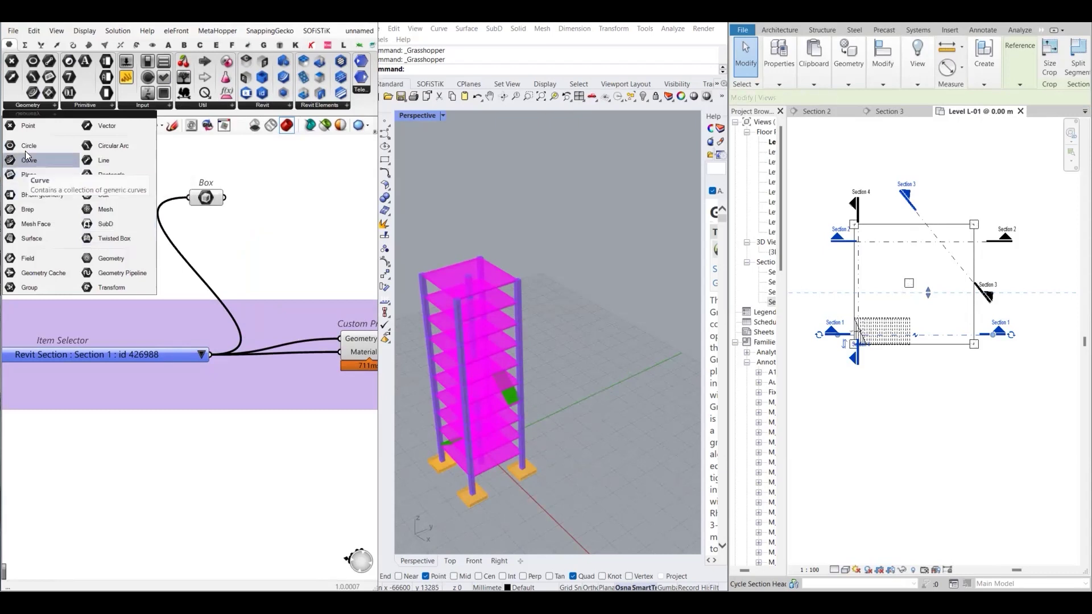
left_click_drag(26, 258, 280, 255)
left_click_drag(211, 355, 264, 253)
left_click(287, 255)
scroll(326, 266, "down", 5)
right_click_drag(338, 260, 295, 245)
scroll(266, 232, "up", 2)
scroll(180, 245, "down", 3)
- Enable the preview of the section views group's components so the Custom Preview draws Section 1 in Rhino
left_click_drag(54, 234, 302, 288)
middle_click(271, 321)
left_click(295, 294)
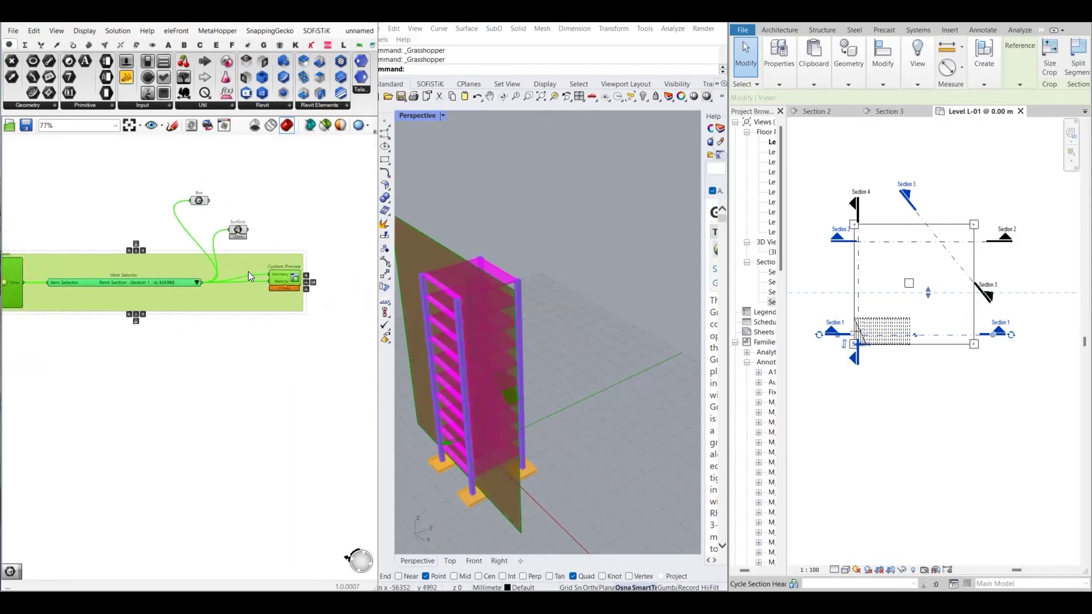
scroll(248, 273, "up", 2)
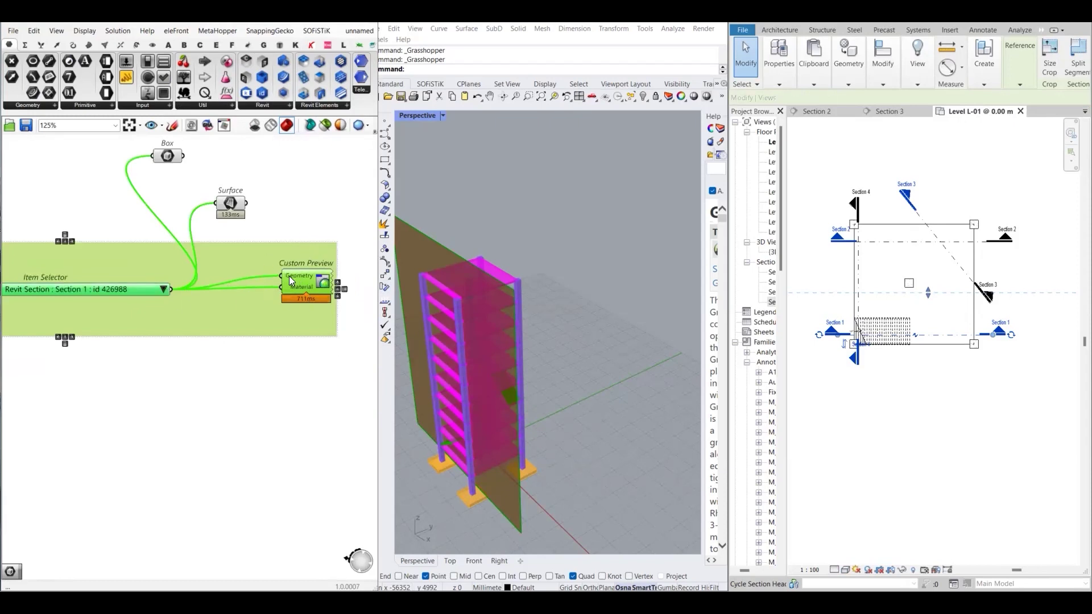
scroll(245, 364, "down", 4)
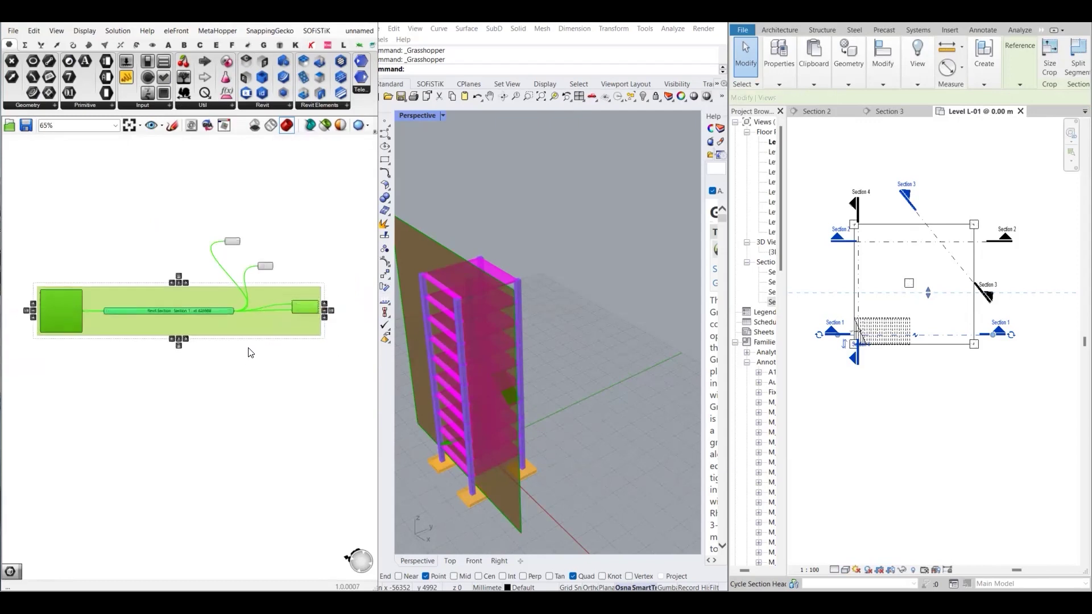
scroll(249, 353, "up", 3)
left_click(233, 385)
right_click_drag(231, 383, 191, 400)
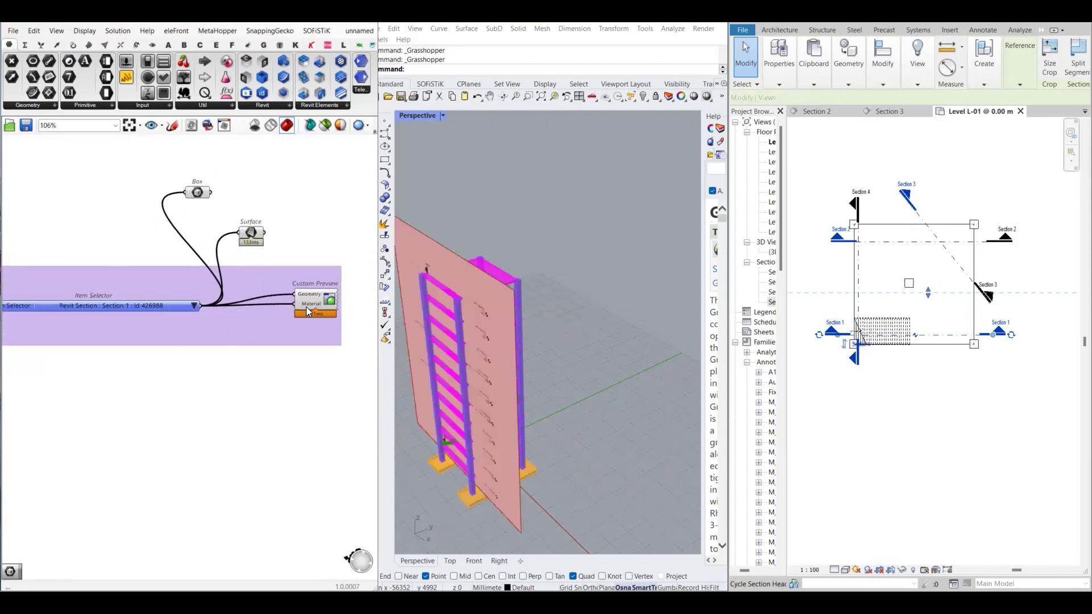
- Disconnect the Item Selector from the Custom Preview's Material input
scroll(306, 315, "up", 3)
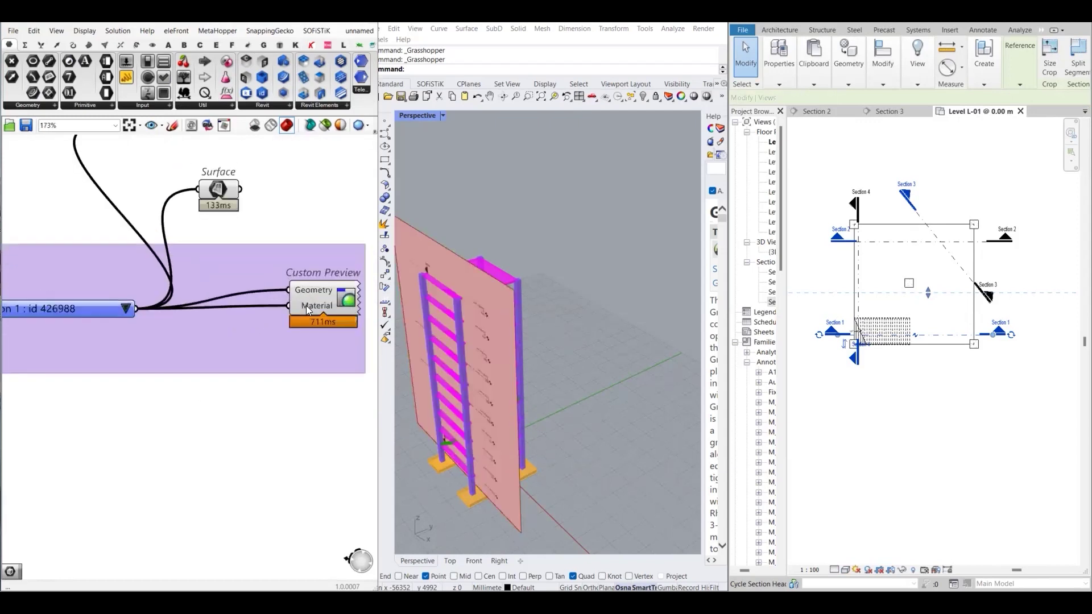
right_click(306, 306)
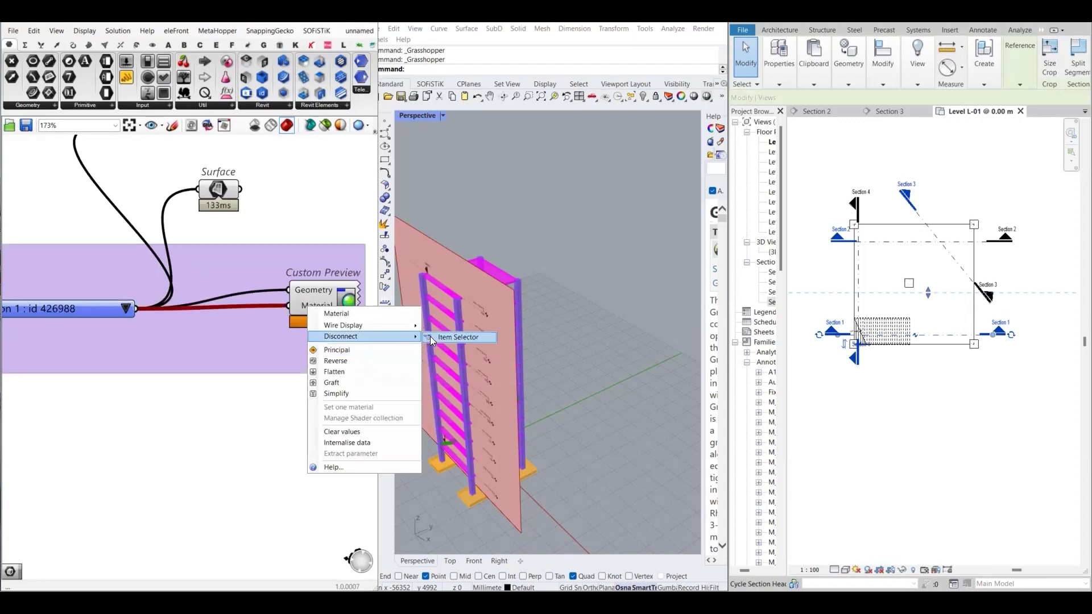
left_click(432, 336)
- Turn off the preview of the Box and Surface parameters and orbit Rhino to face the section
right_click_drag(221, 237, 231, 309)
left_click_drag(175, 276, 108, 311)
middle_click(205, 225)
left_click(238, 188)
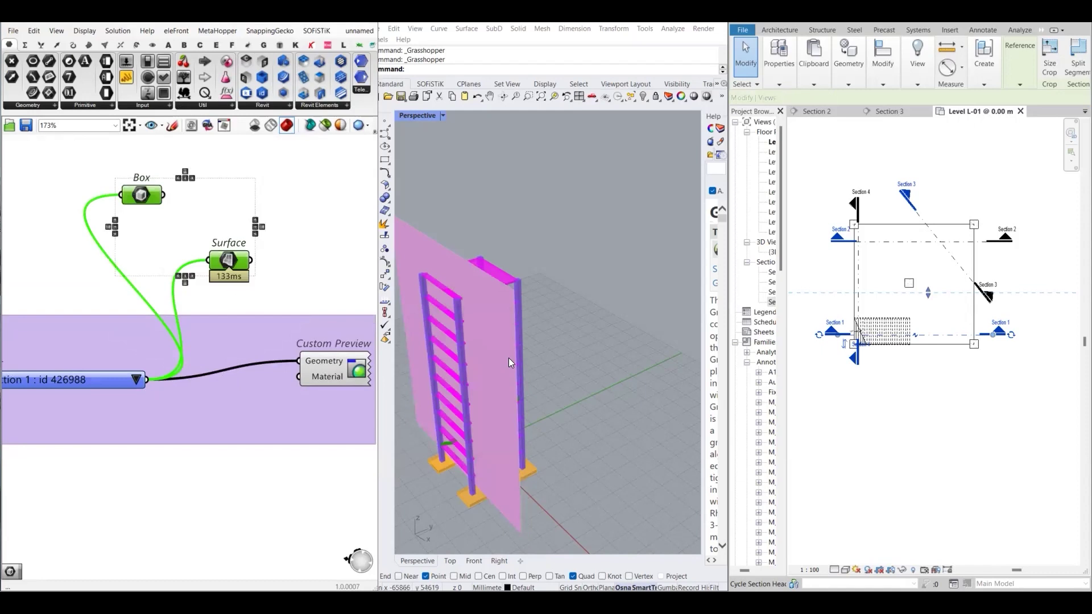
right_click_drag(463, 359, 542, 312)
- Connect the Item Selector's output back to the Custom Preview's Material input and inspect the section drawing in Rhino
left_click_drag(91, 357, 220, 355)
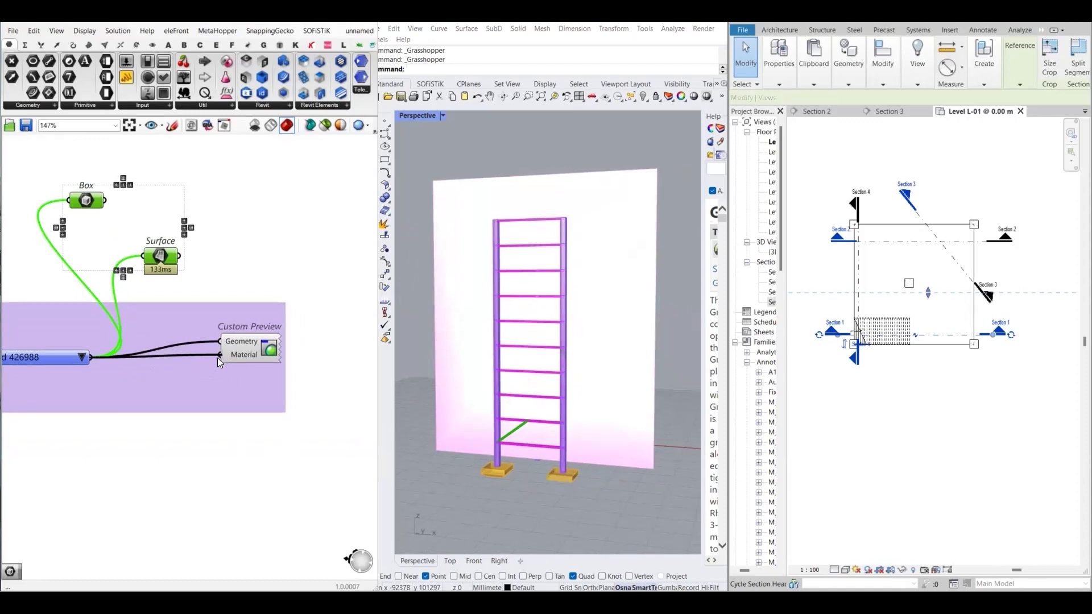
left_click(207, 476)
right_click_drag(523, 362, 557, 340)
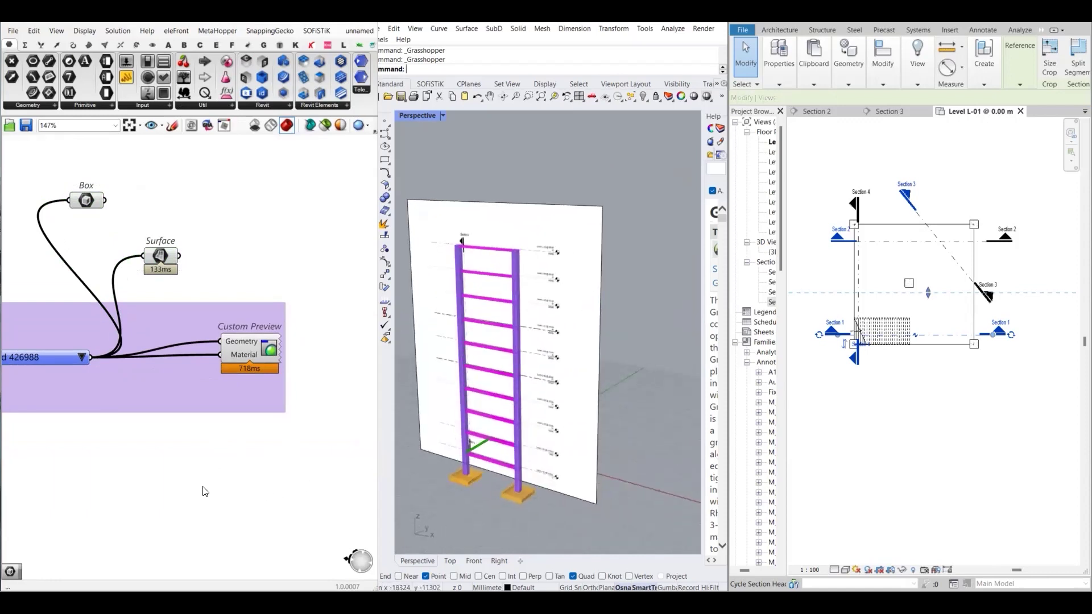
scroll(189, 505, "down", 1)
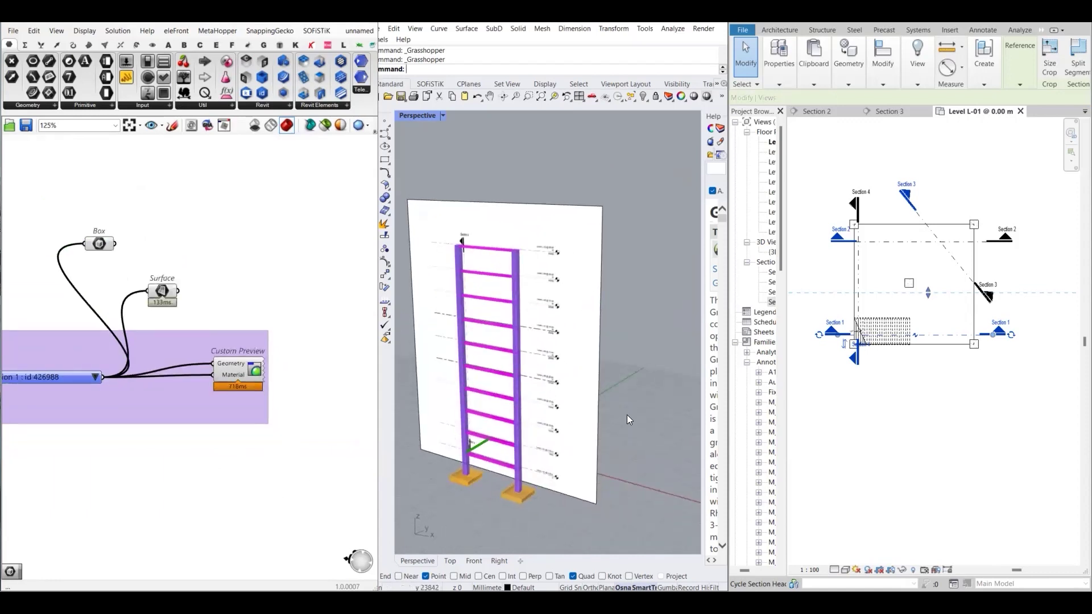
scroll(490, 274, "up", 4)
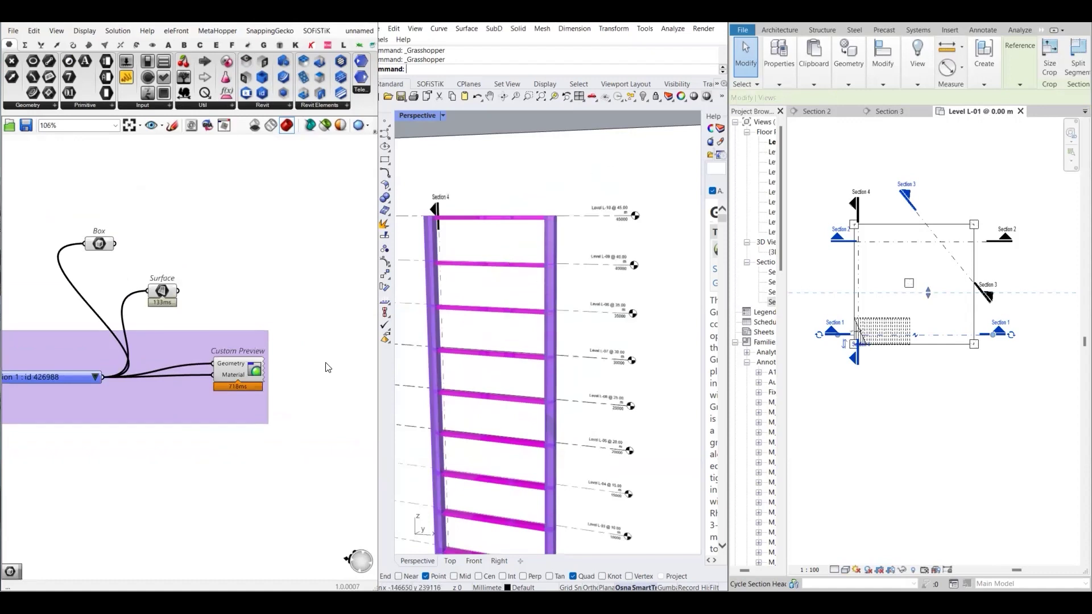
scroll(170, 438, "down", 4)
scroll(549, 376, "down", 5)
right_click_drag(619, 333, 553, 373)
right_click_drag(254, 422, 280, 413)
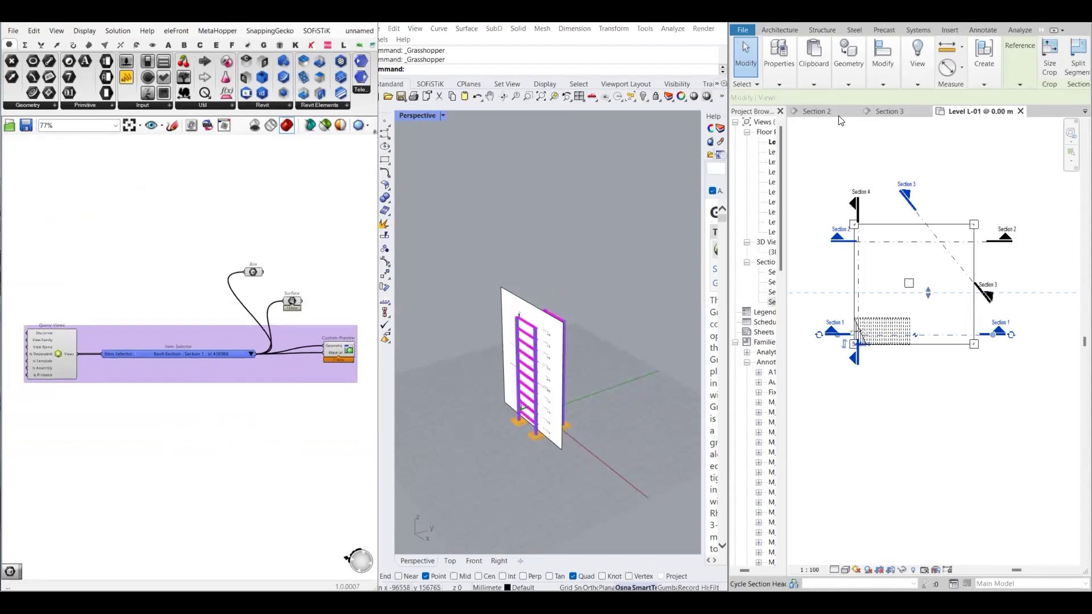
- Open the Section 1 view in Revit
left_click(1084, 112)
left_click(978, 142)
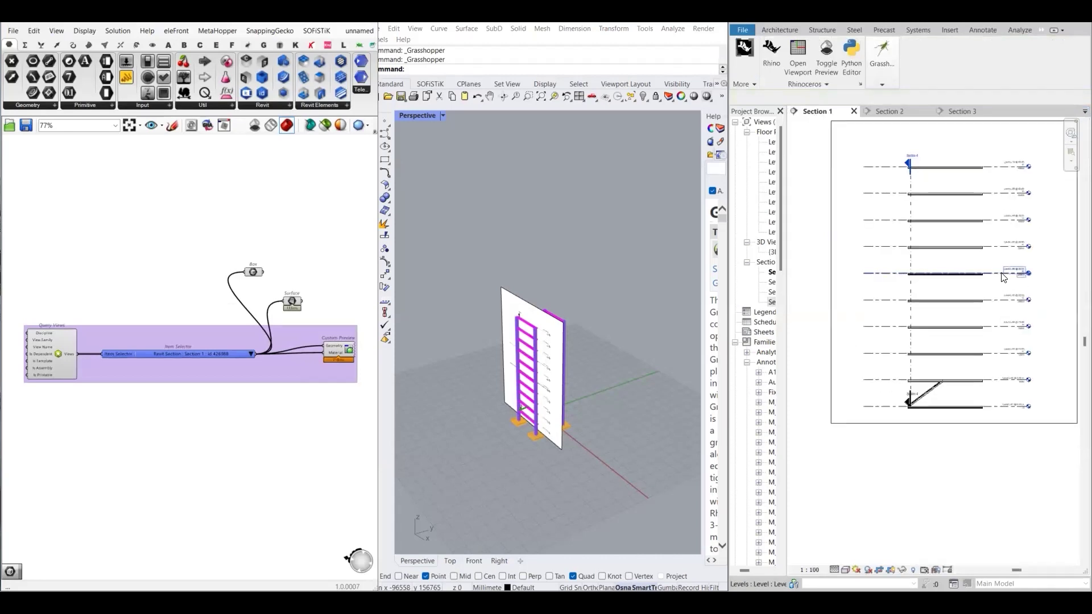
left_click(931, 318)
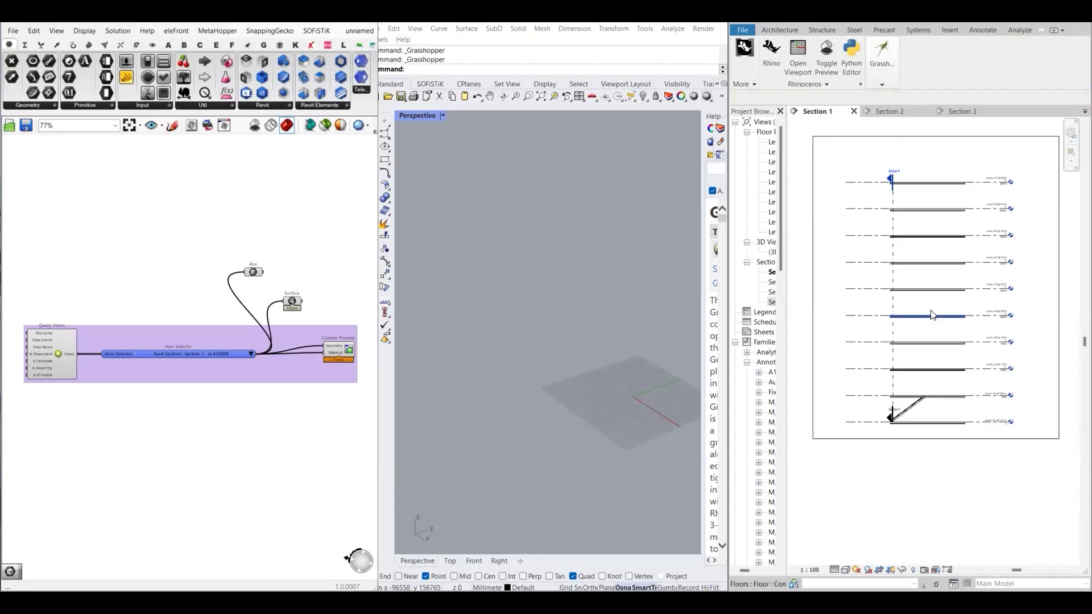
- Switch Rhino to the Front view and compare the section drawing with Revit's Section 1 view
scroll(619, 404, "up", 8)
right_click_drag(622, 404, 598, 414)
left_click(474, 561)
scroll(548, 398, "down", 3)
scroll(500, 364, "up", 3)
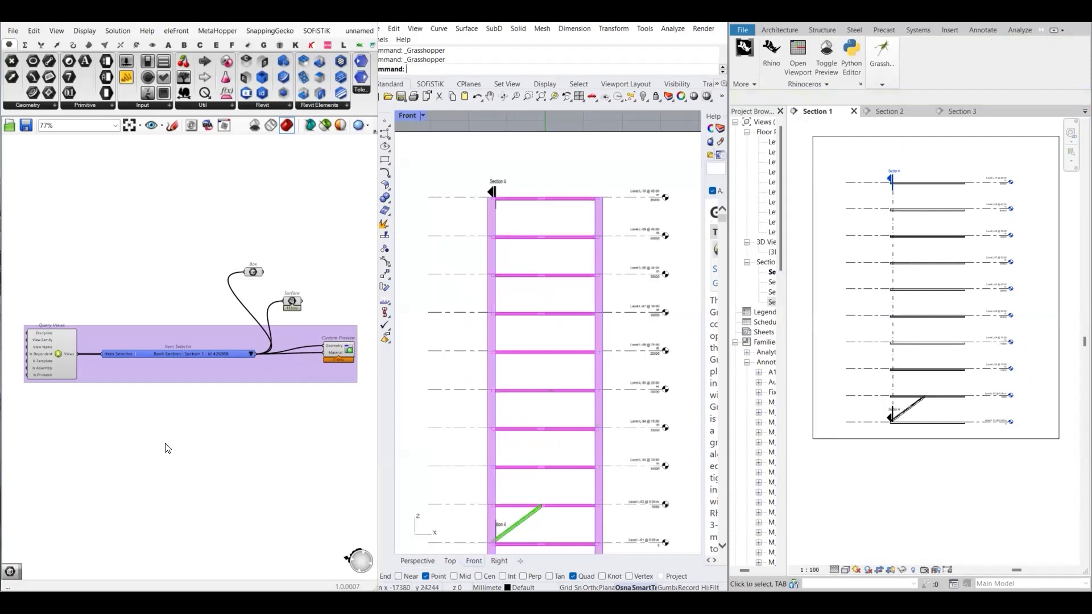
- Hide the Custom Previews and color swatches of the four category groups to see only the section drawing
scroll(168, 447, "down", 6)
right_click_drag(185, 351, 296, 416)
scroll(239, 398, "down", 3)
right_click_drag(179, 447, 217, 408)
scroll(218, 407, "up", 5)
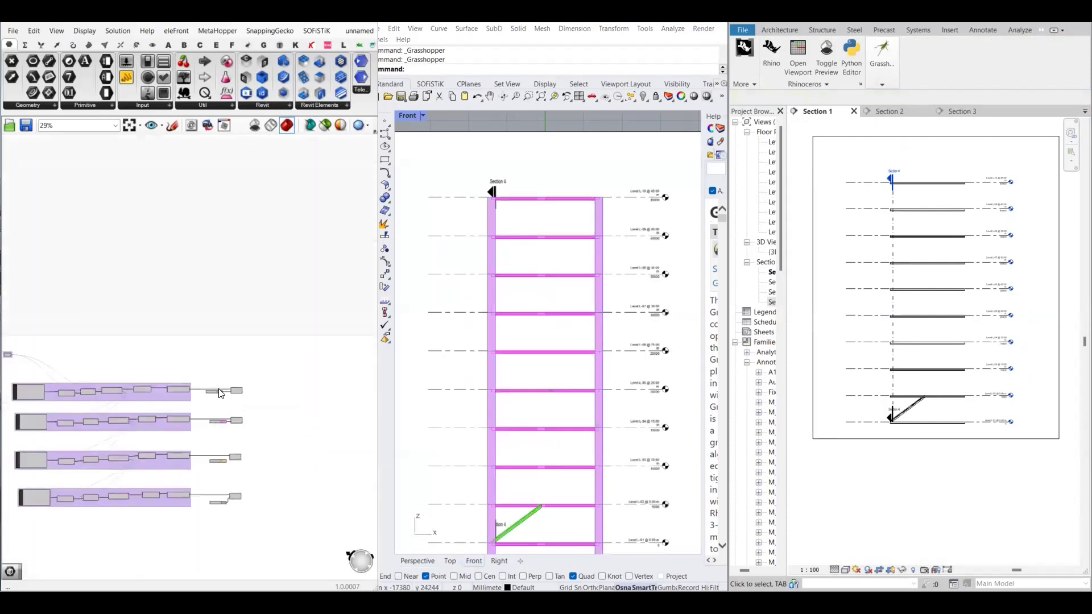
scroll(221, 394, "up", 2)
left_click_drag(196, 286, 302, 516)
middle_click(289, 350)
left_click(320, 314)
scroll(541, 320, "down", 5)
scroll(546, 316, "up", 5)
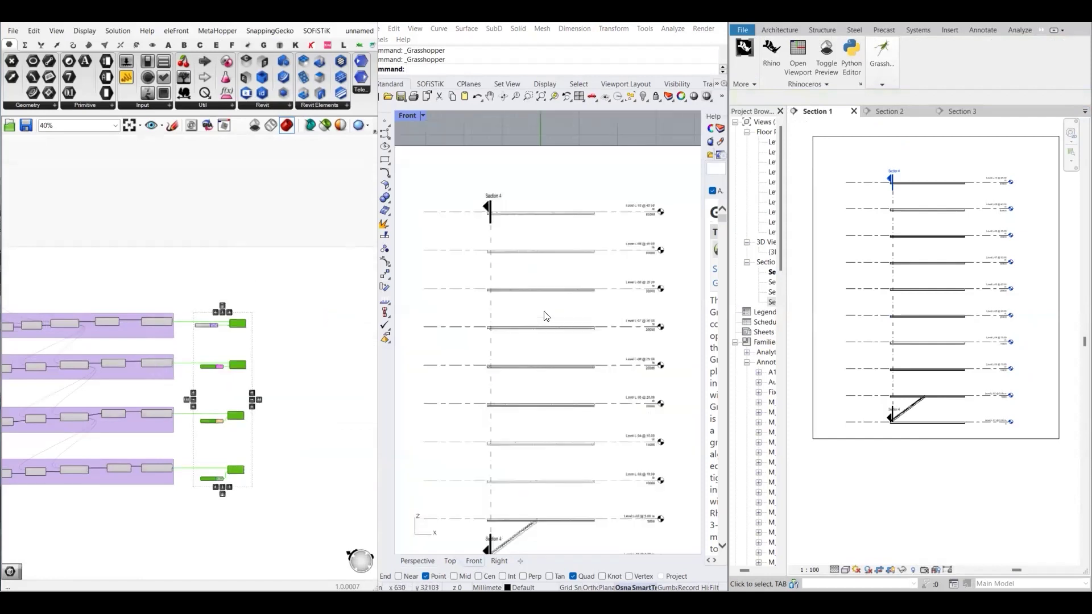
- Turn the preview of the four category groups' Custom Previews and swatches back on
left_click_drag(186, 279, 292, 531)
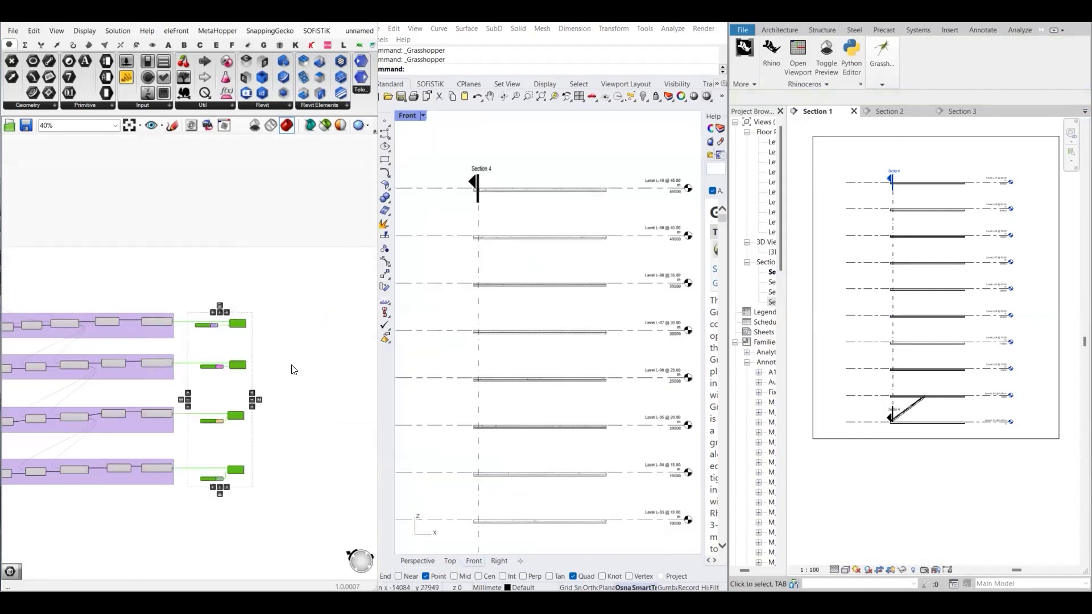
middle_click(292, 371)
left_click(317, 350)
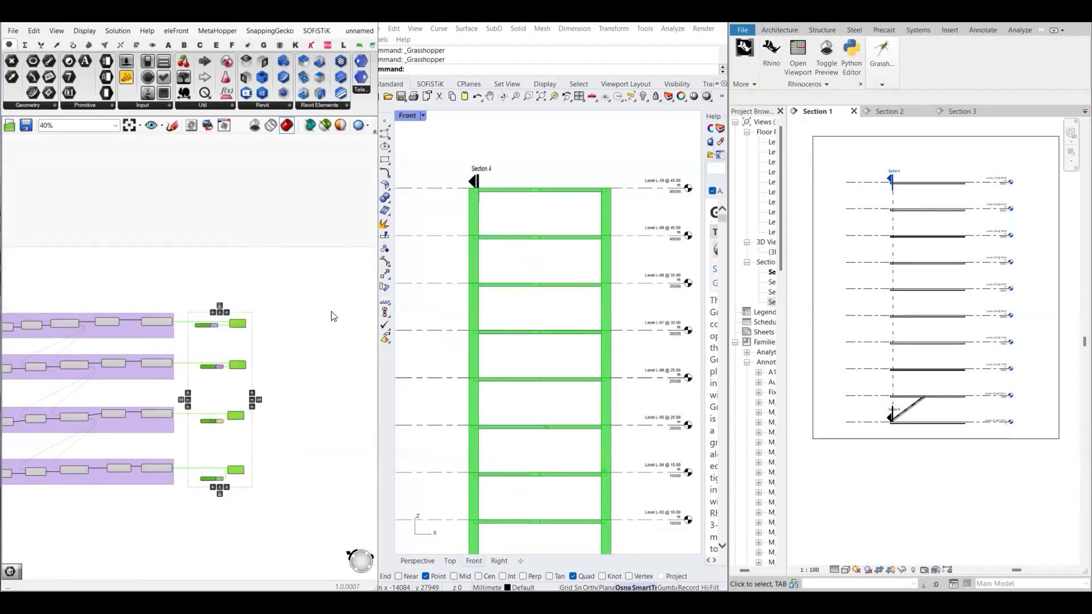
left_click(329, 331)
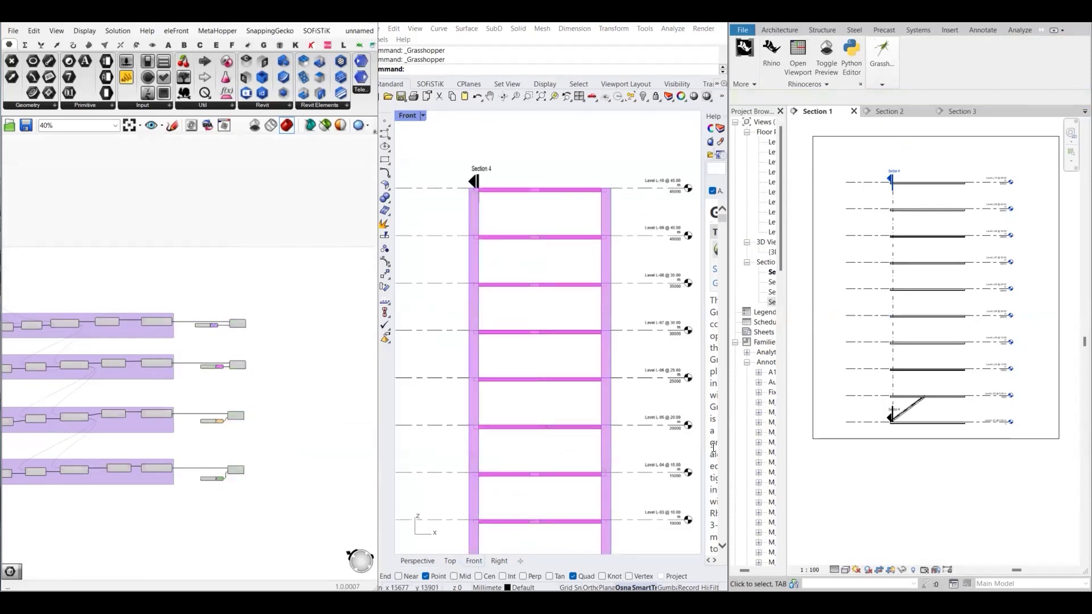
- Set the Item Selector to Section 2 and view the section in Rhino's Perspective view
scroll(195, 449, "down", 6)
scroll(316, 424, "up", 10)
left_click(321, 400)
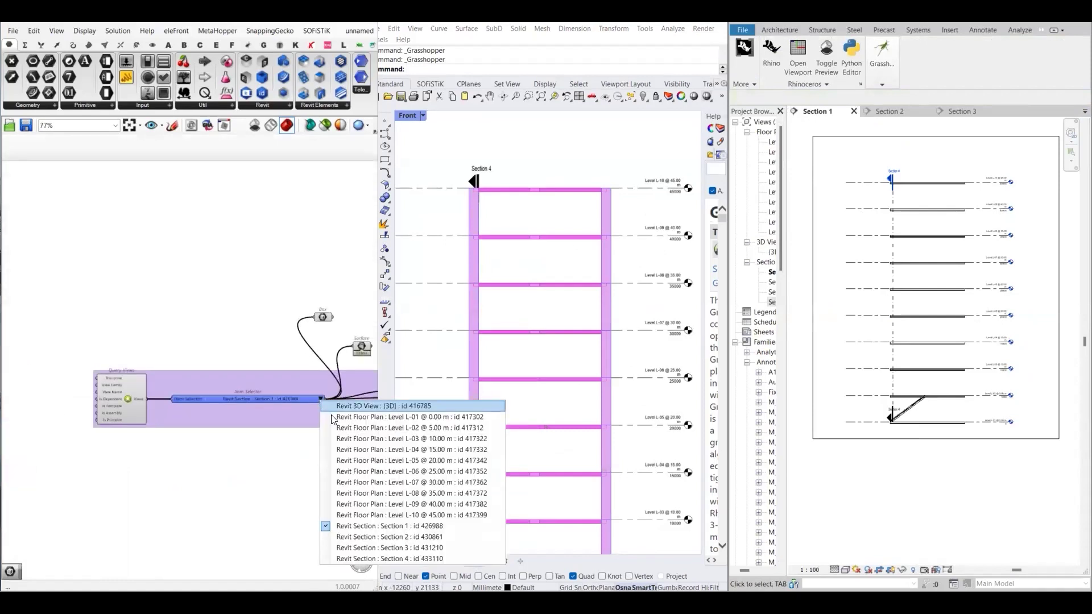
left_click(376, 537)
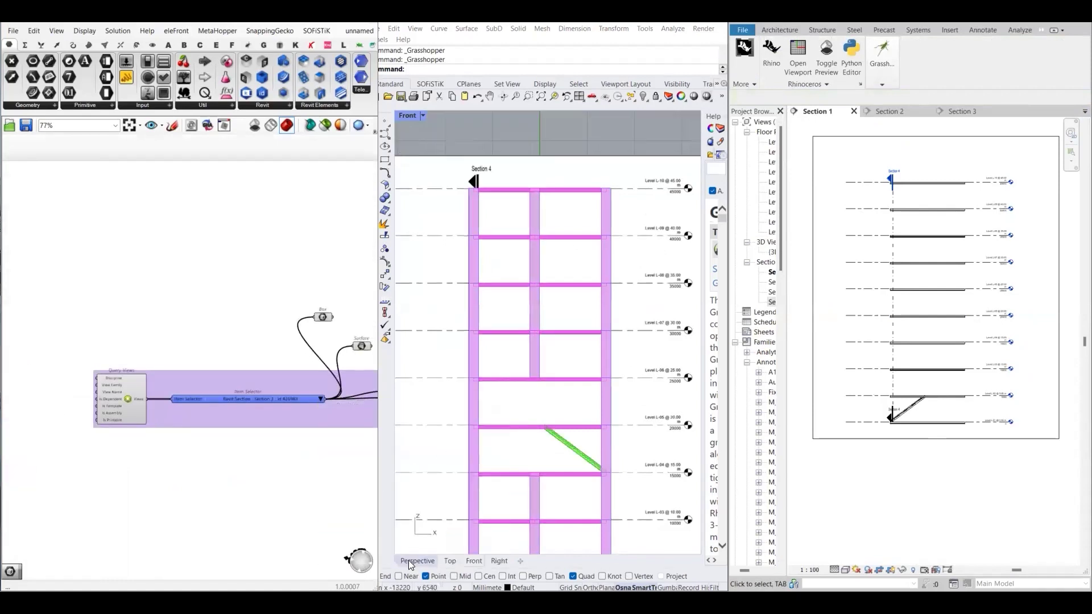
left_click(410, 561)
scroll(609, 373, "up", 5)
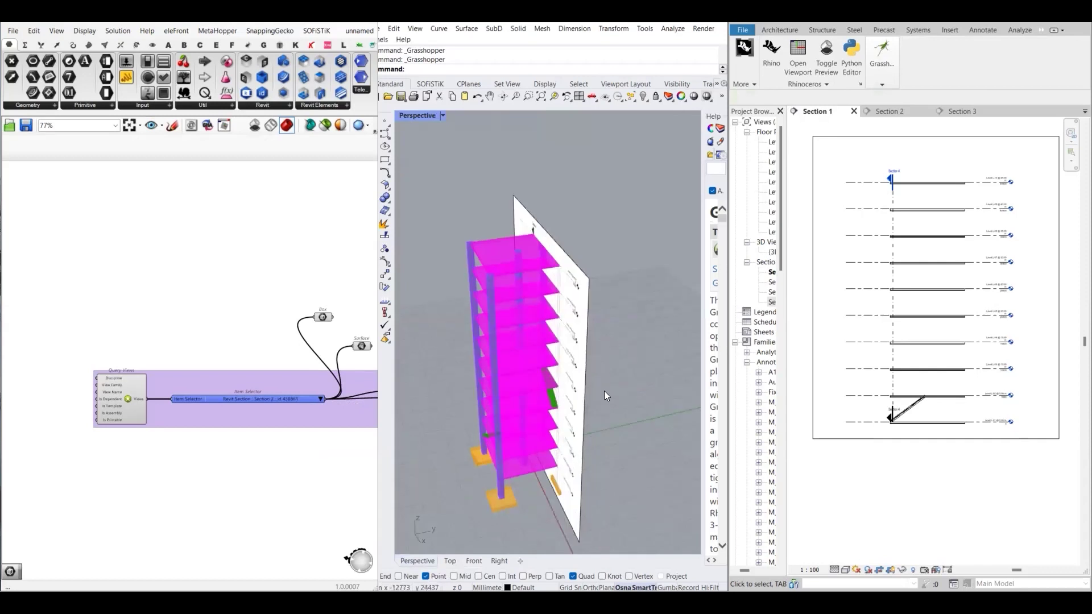
- Open the Level L-01 floor plan in Revit and compare Section 2's location with Rhino's Top view
left_click(1084, 112)
left_click(1024, 134)
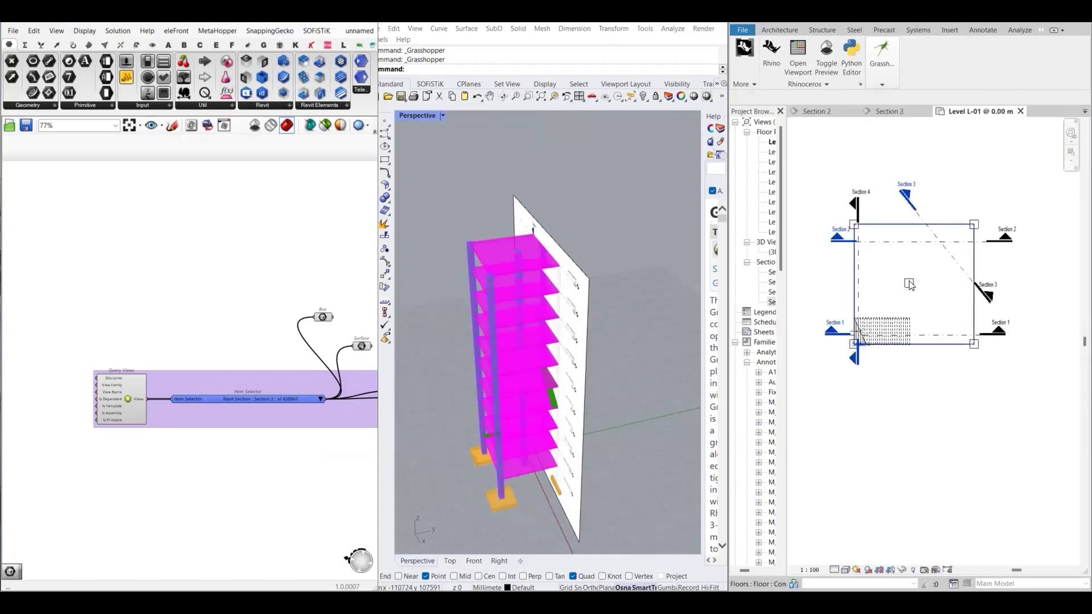
scroll(894, 265, "up", 1)
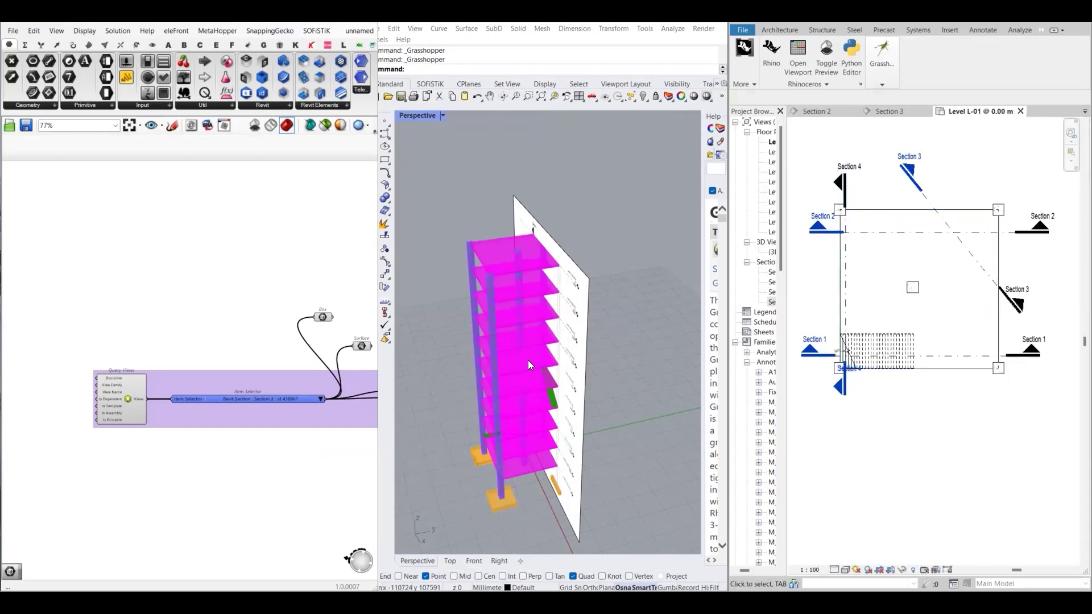
left_click(449, 561)
scroll(541, 370, "up", 5)
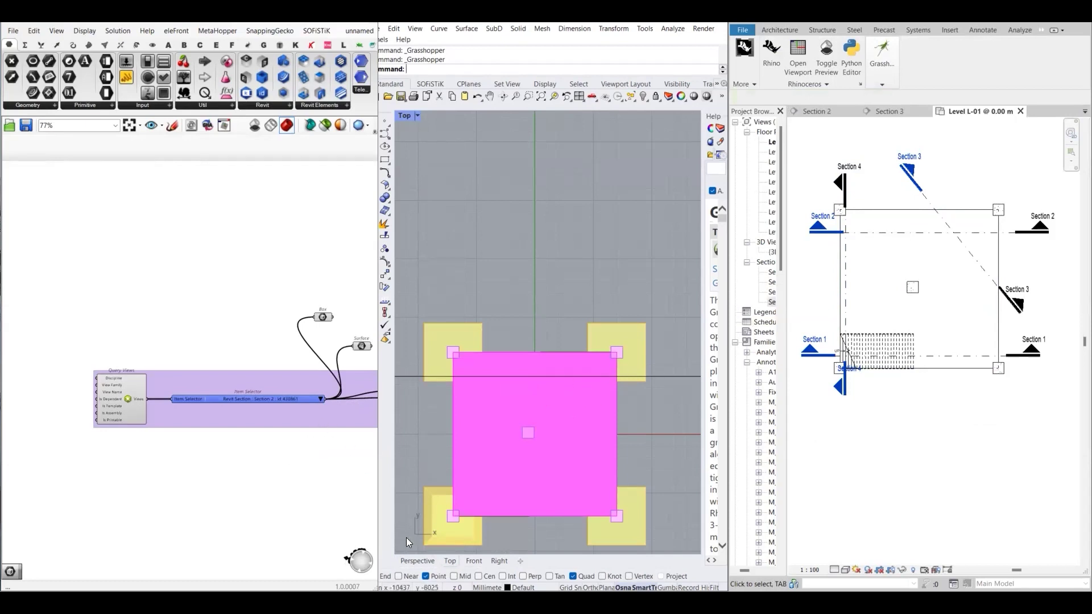
- Return Rhino to the Perspective view and set the Item Selector to Section 3
left_click(416, 561)
left_click(321, 399)
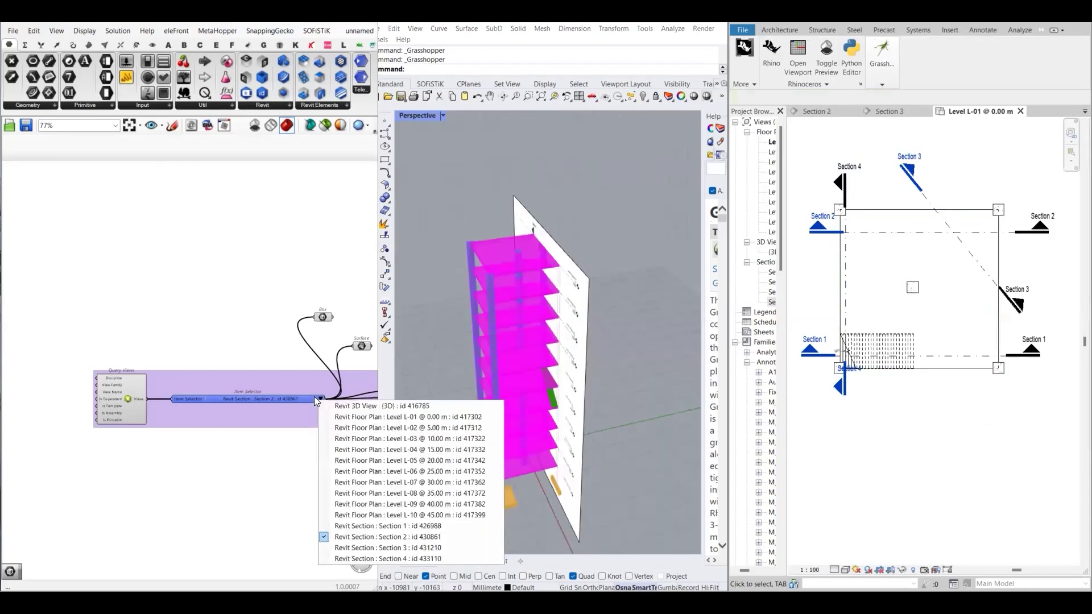
left_click(366, 545)
- Examine from several angles how the diagonal Section 3 drawing lines up with the model's floors and columns in Rhino
scroll(524, 349, "down", 6)
scroll(552, 347, "up", 12)
scroll(563, 347, "down", 8)
right_click_drag(585, 405, 539, 405)
scroll(556, 331, "up", 8)
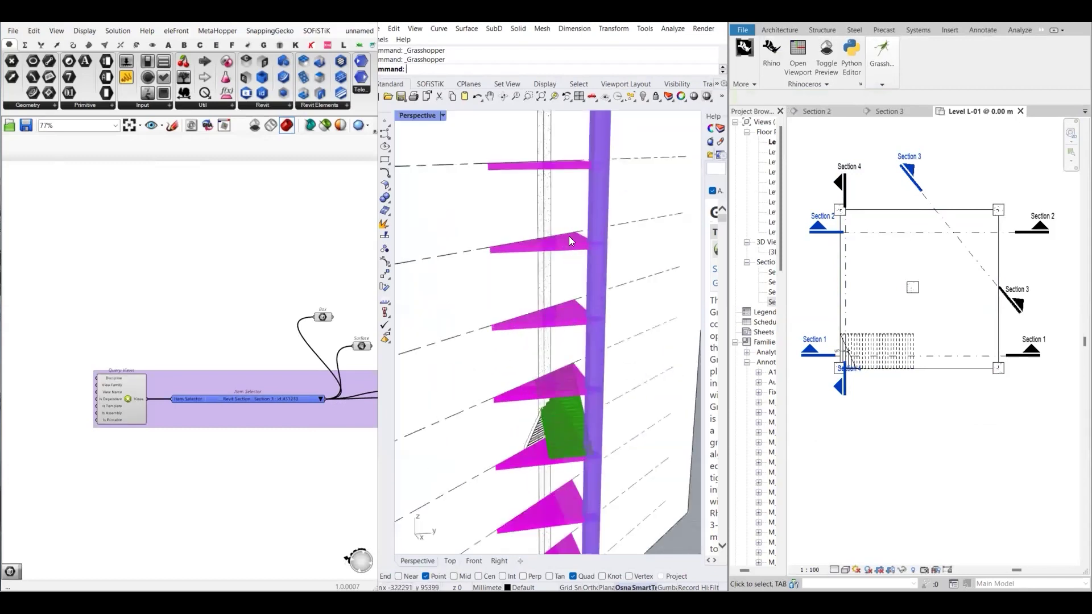
scroll(571, 232, "down", 8)
scroll(572, 212, "up", 8)
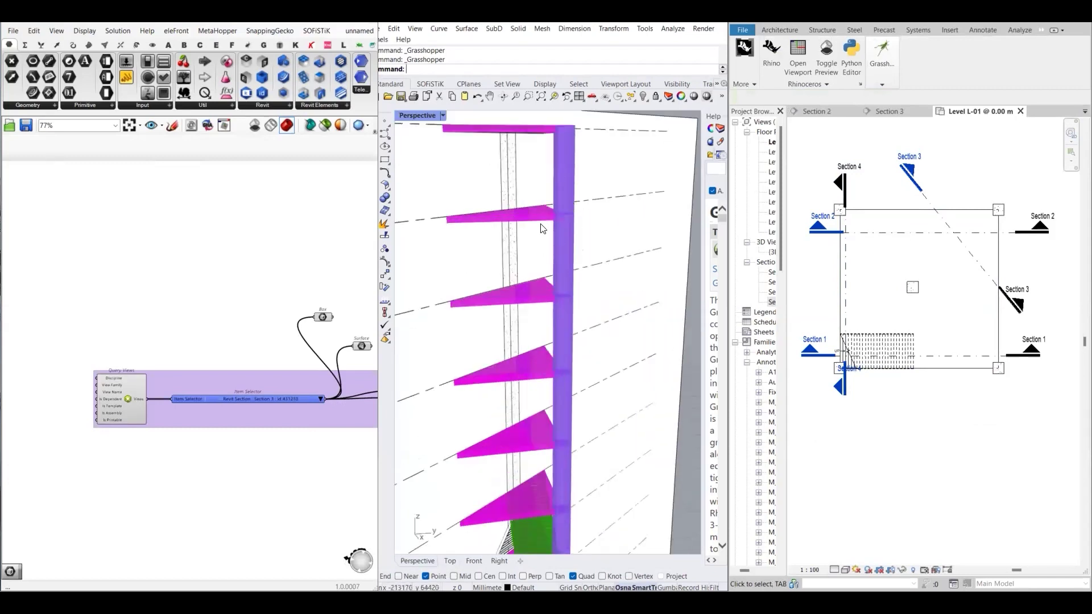
scroll(542, 229, "down", 8)
scroll(501, 223, "up", 9)
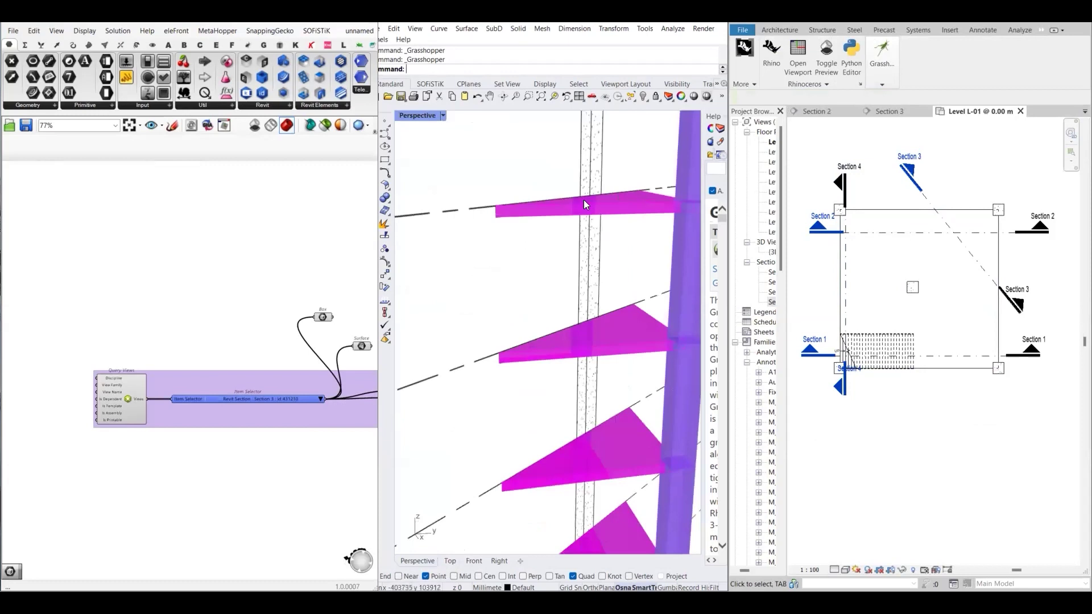
scroll(523, 210, "down", 8)
scroll(523, 210, "up", 8)
scroll(546, 256, "down", 8)
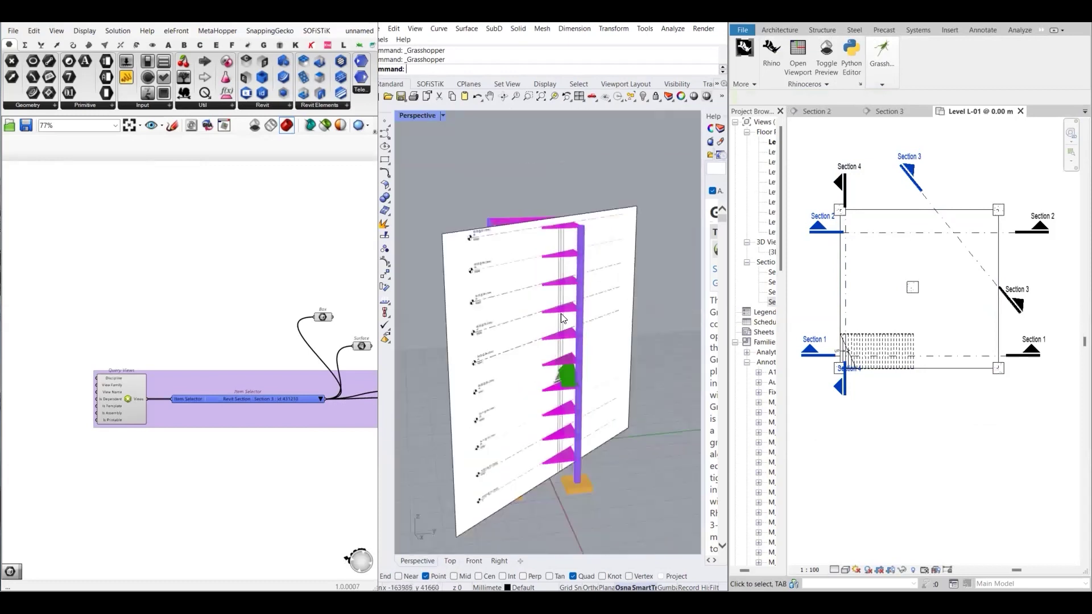
- Set the Item Selector to the Level L-01 @ 0.00 m floor plan
right_click_drag(561, 283, 546, 338)
right_click_drag(303, 417, 199, 438)
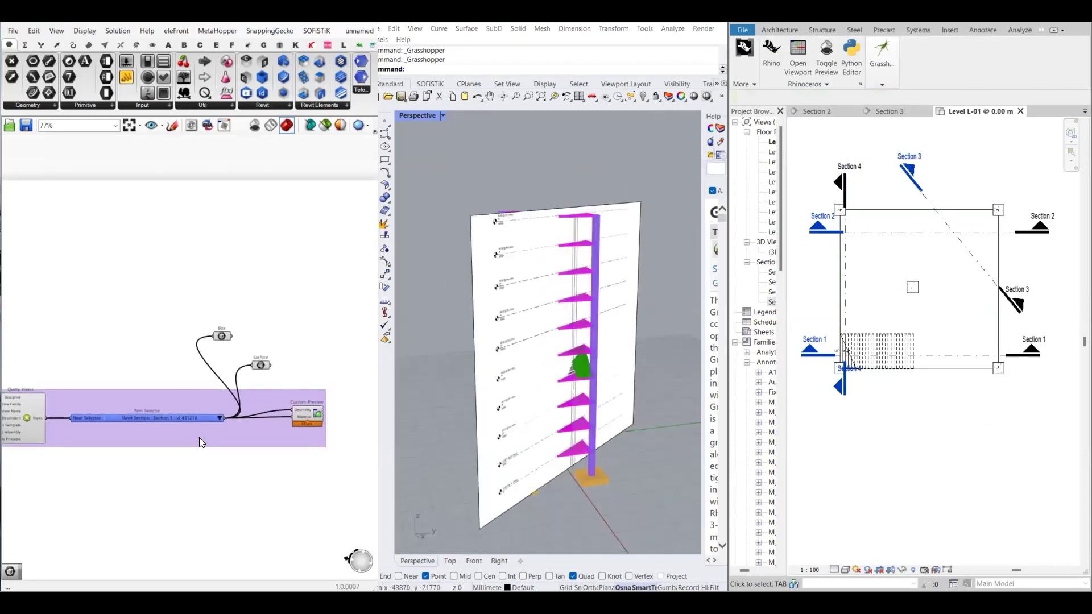
scroll(200, 437, "up", 2)
left_click(217, 418)
left_click(223, 416)
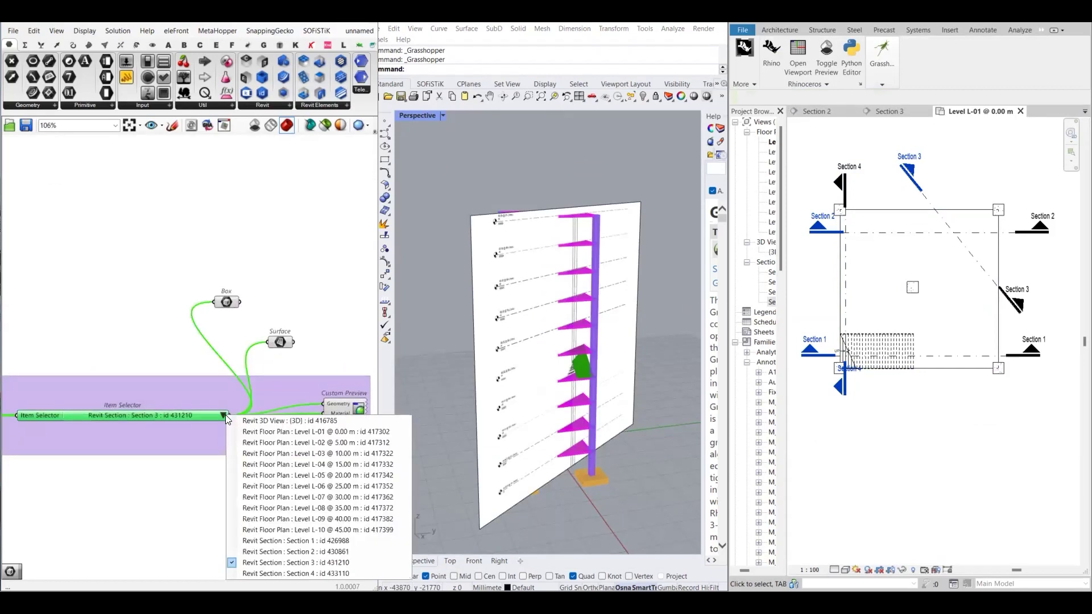
left_click(272, 431)
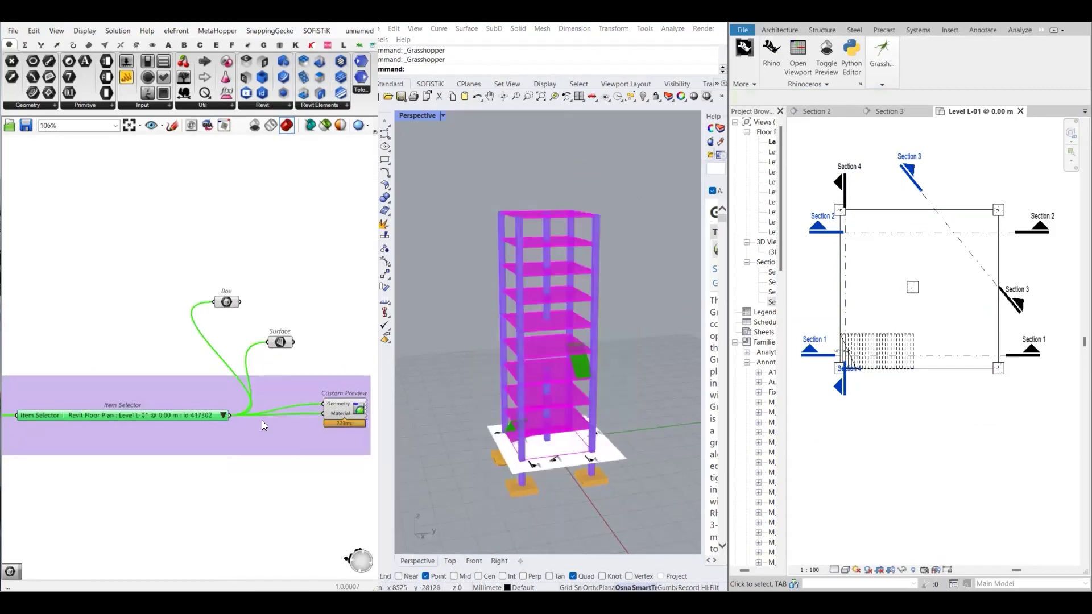
- Switch the Item Selector through the Level L-02 and Level L-05 floor plans to Level L-10 @ 45.00 m and view its drawing from above
left_click(224, 416)
left_click(227, 444)
left_click(223, 416)
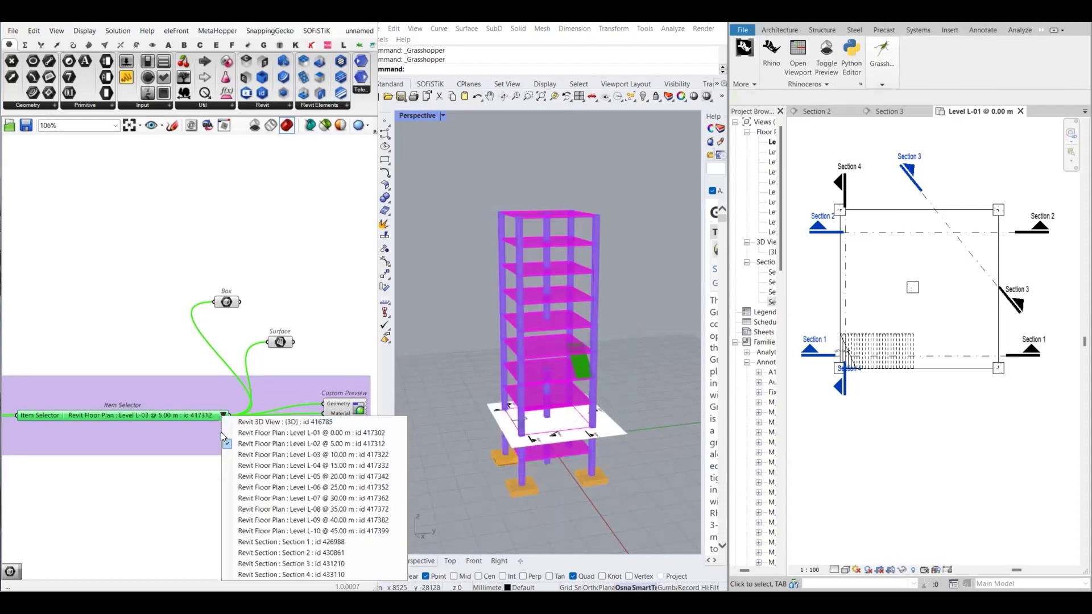
left_click(230, 477)
left_click(224, 416)
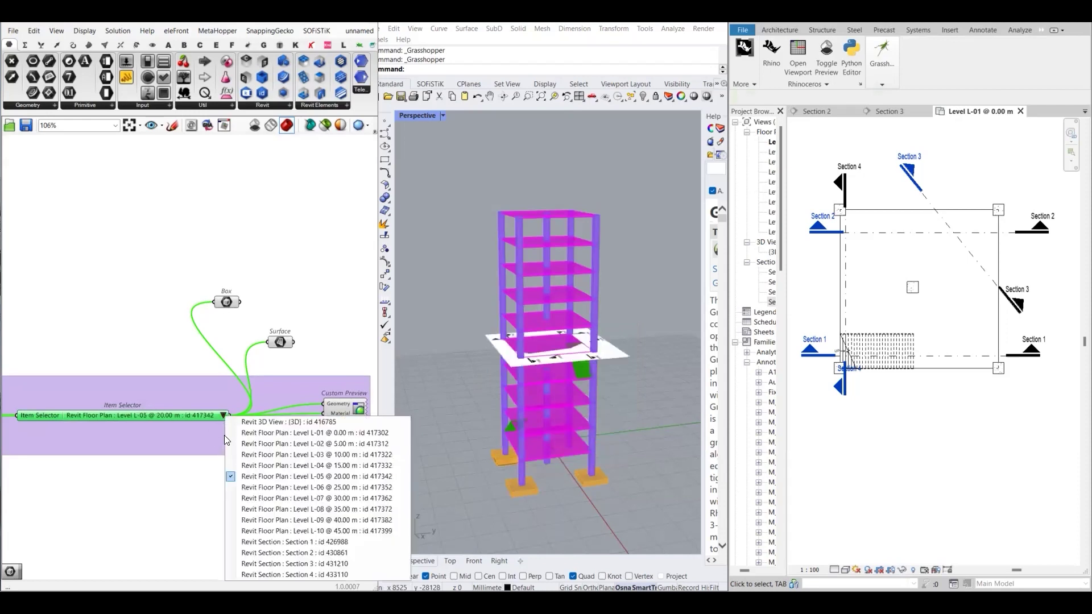
left_click(288, 533)
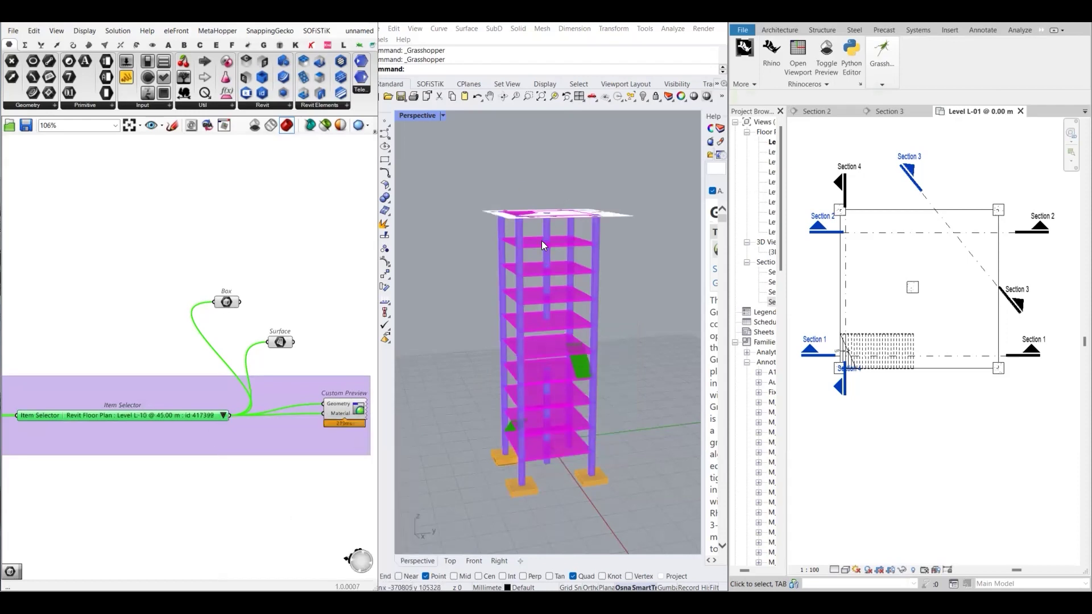
right_click_drag(542, 245, 544, 299)
scroll(529, 373, "up", 5)
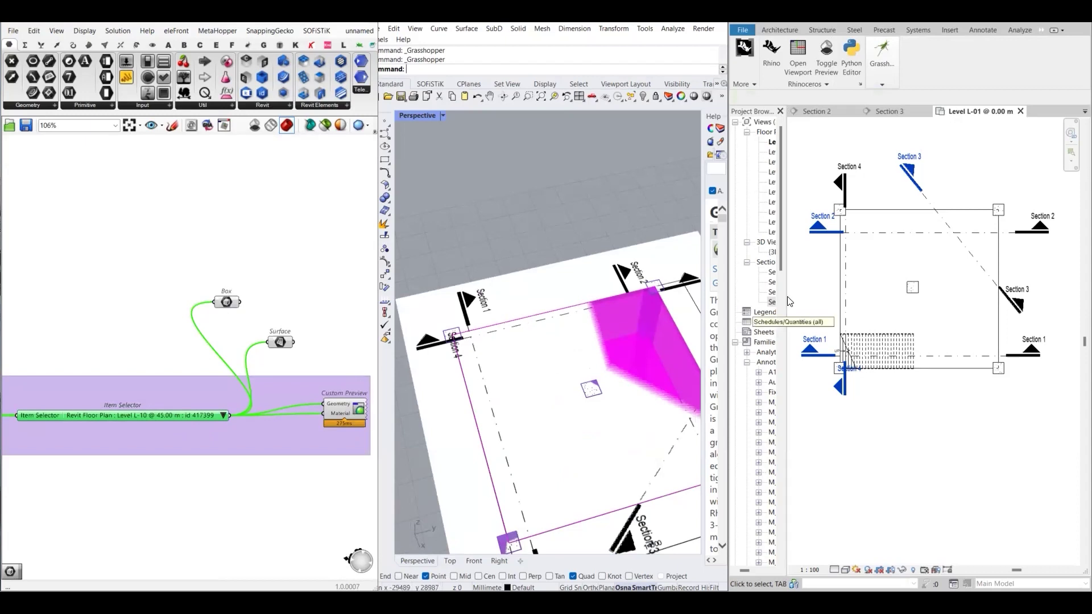
- Open the Level L-10 floor plan in Revit and compare it with the plan drawing in Rhino's Top view
left_click_drag(787, 283, 826, 259)
left_click(788, 232)
double_click(788, 232)
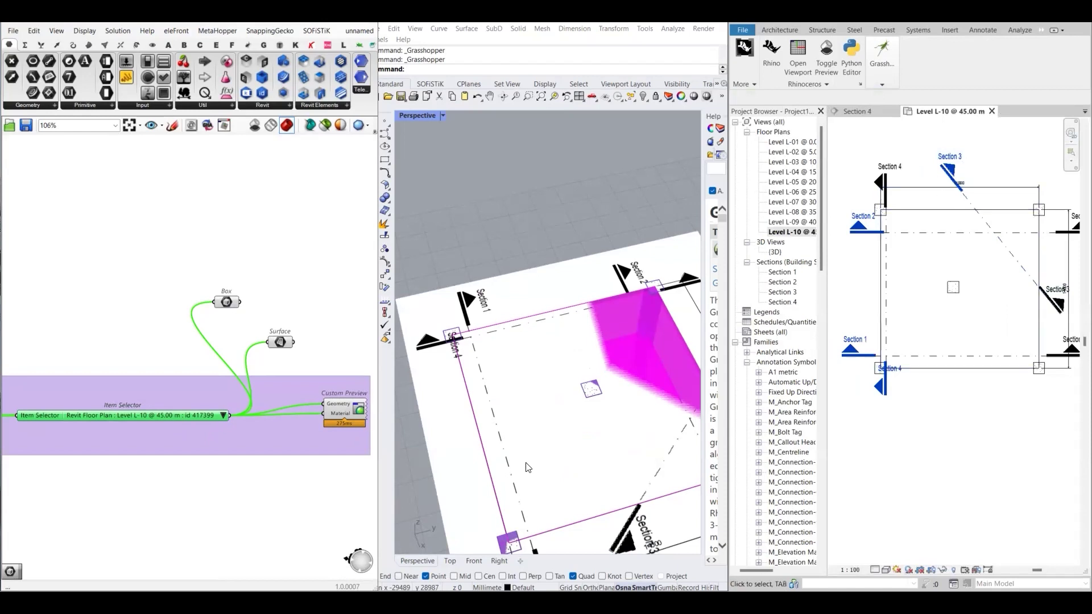
scroll(528, 467, "up", 2)
left_click(474, 561)
scroll(544, 404, "down", 5)
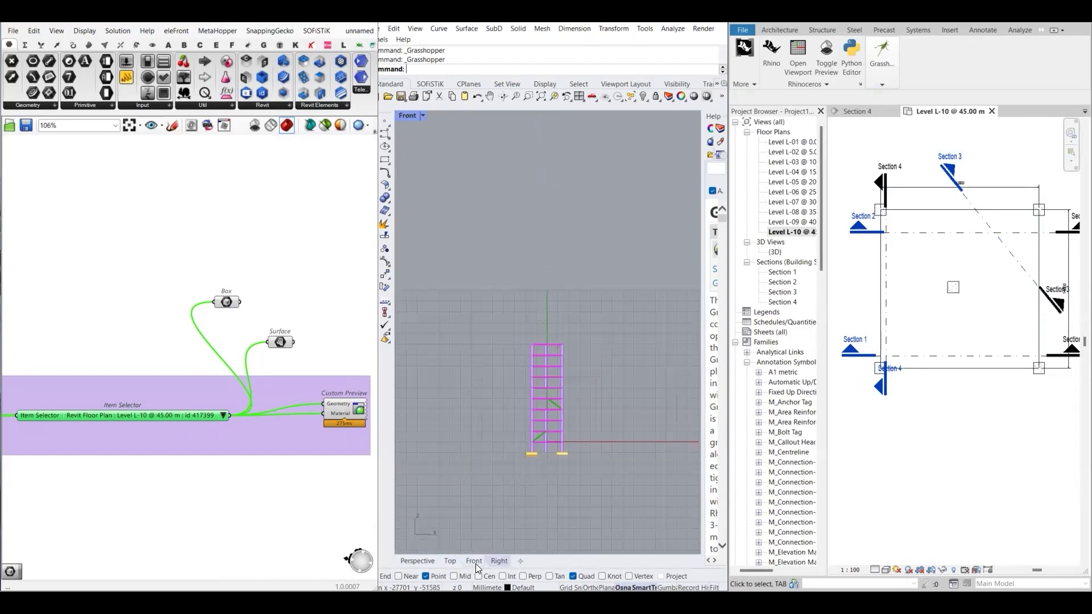
left_click(450, 561)
- Delete the dimensions along the building outline in Revit's Level L-10 floor plan
left_click(935, 190)
left_click(930, 187)
key("Delete")
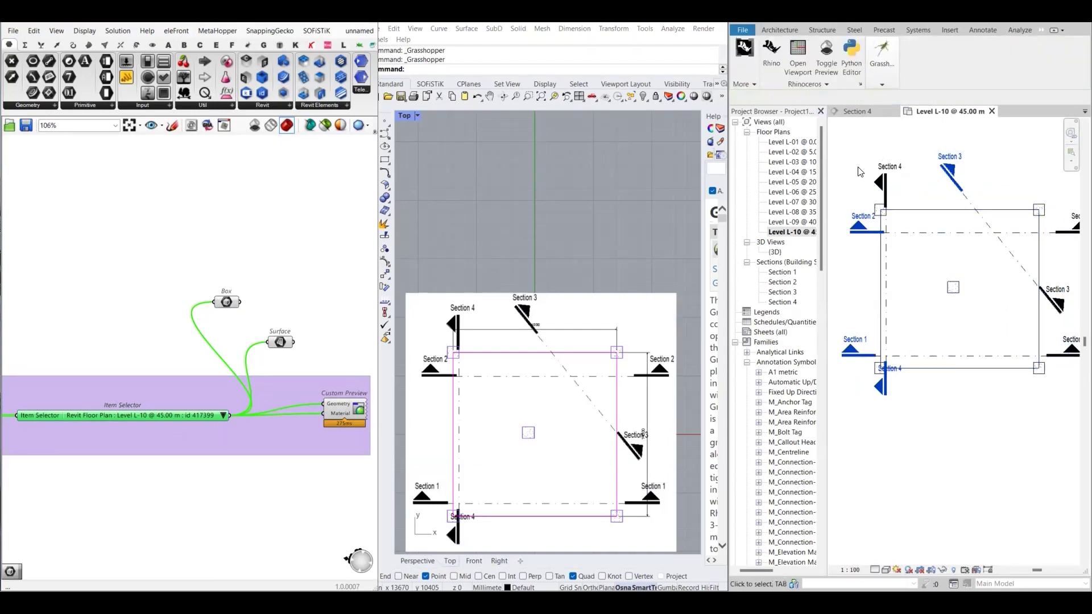
- Recompute the Grasshopper solution to refresh the Level L-10 drawing shown in Rhino
left_click(881, 84)
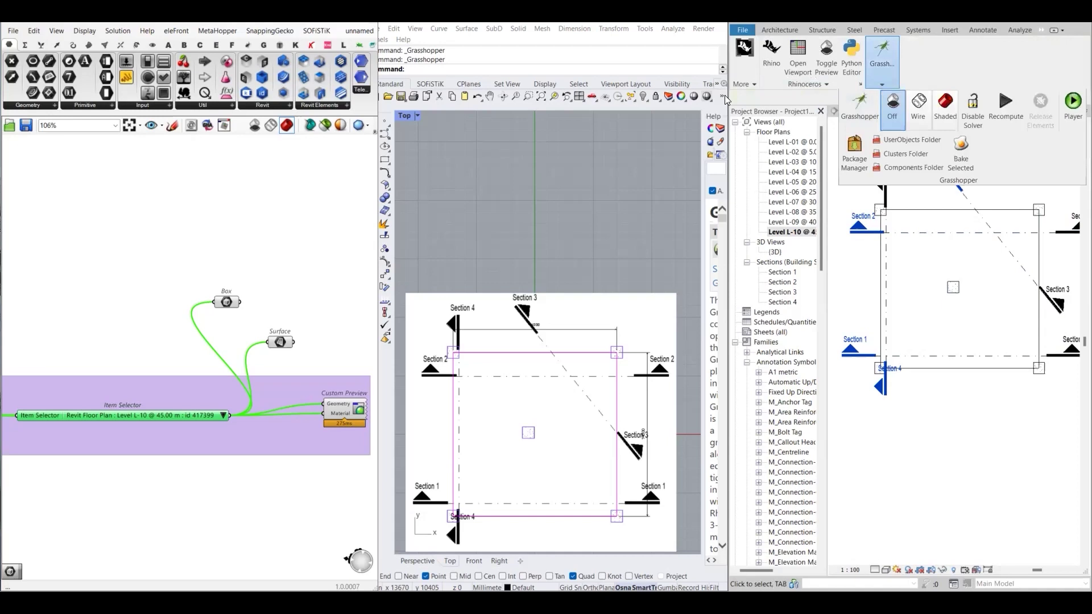
left_click(106, 33)
left_click(142, 74)
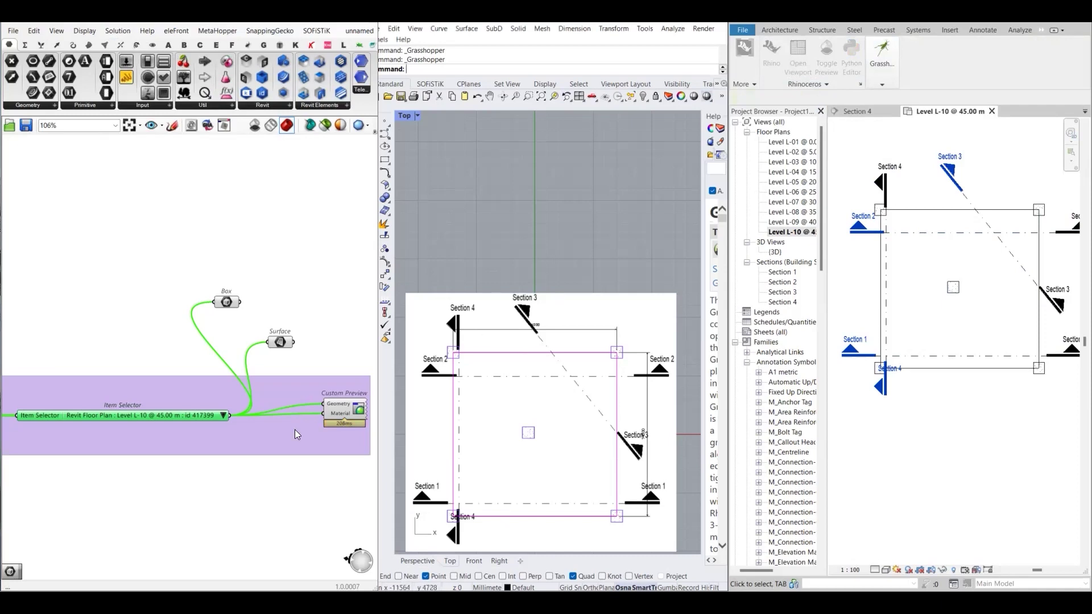
left_click(238, 478)
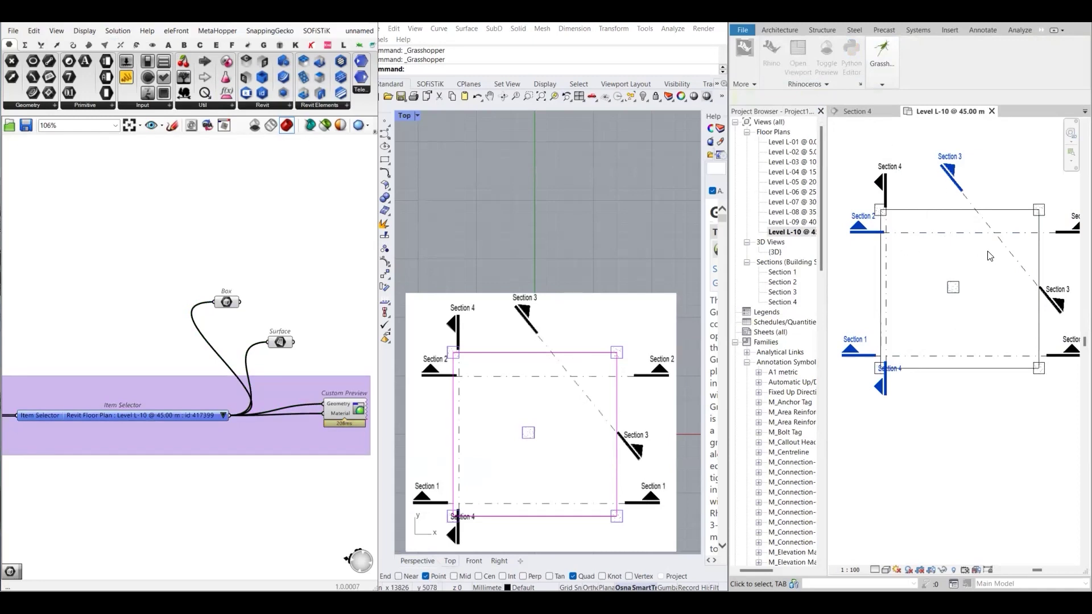
- Draw a vertical section line in Revit's Level L-10 plan, between Section 4 and the central column, extending past both building edges
left_click(223, 416)
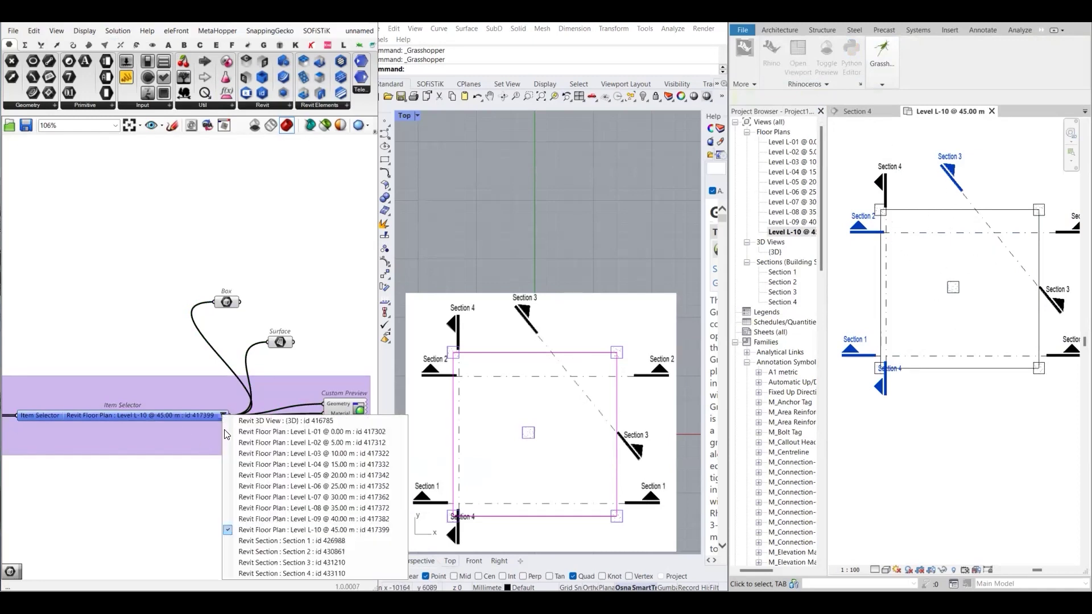
left_click(974, 30)
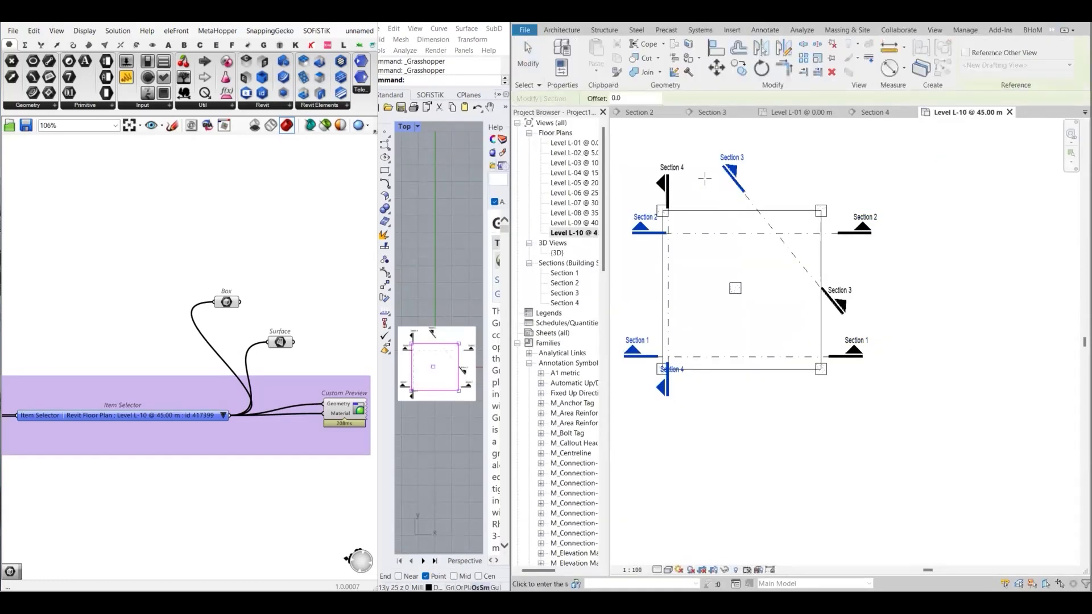
left_click(706, 176)
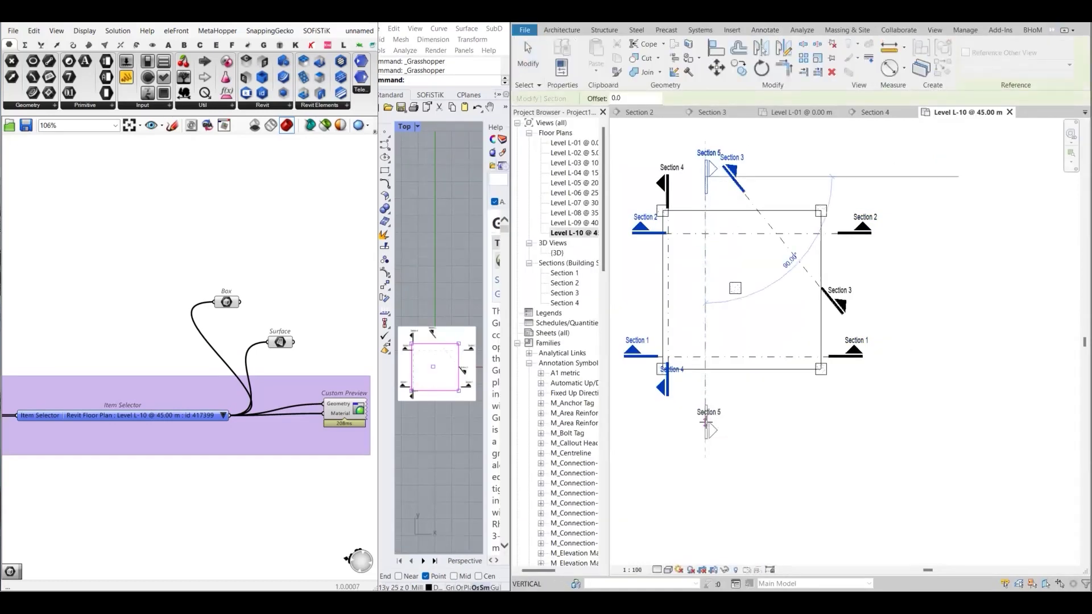
left_click(706, 424)
key("Escape")
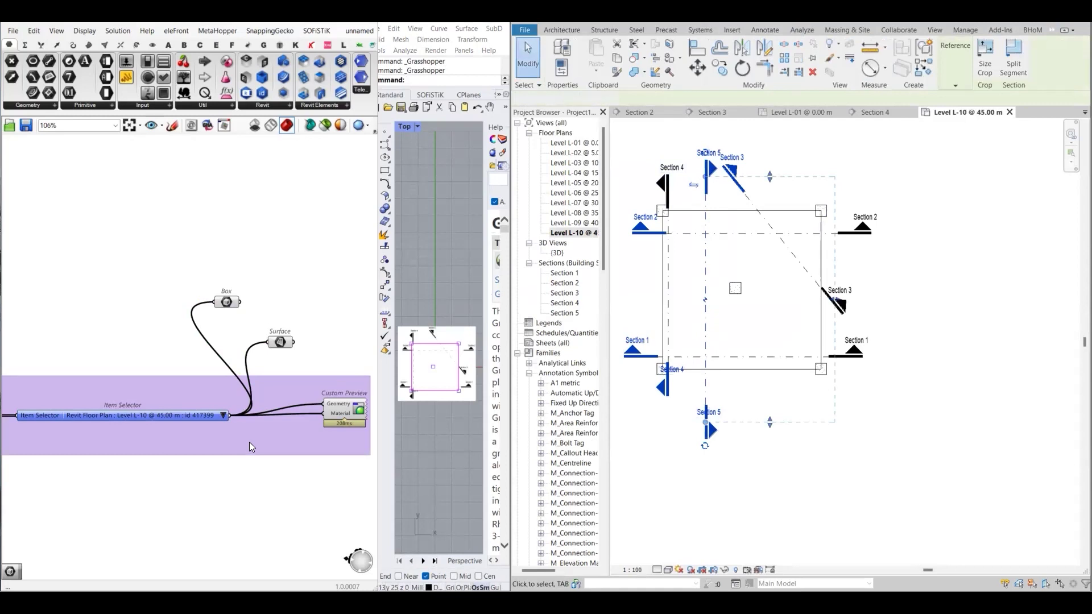
- Set the Item Selector to Section 5 and view the section in Rhino's Top and Perspective views
left_click(223, 416)
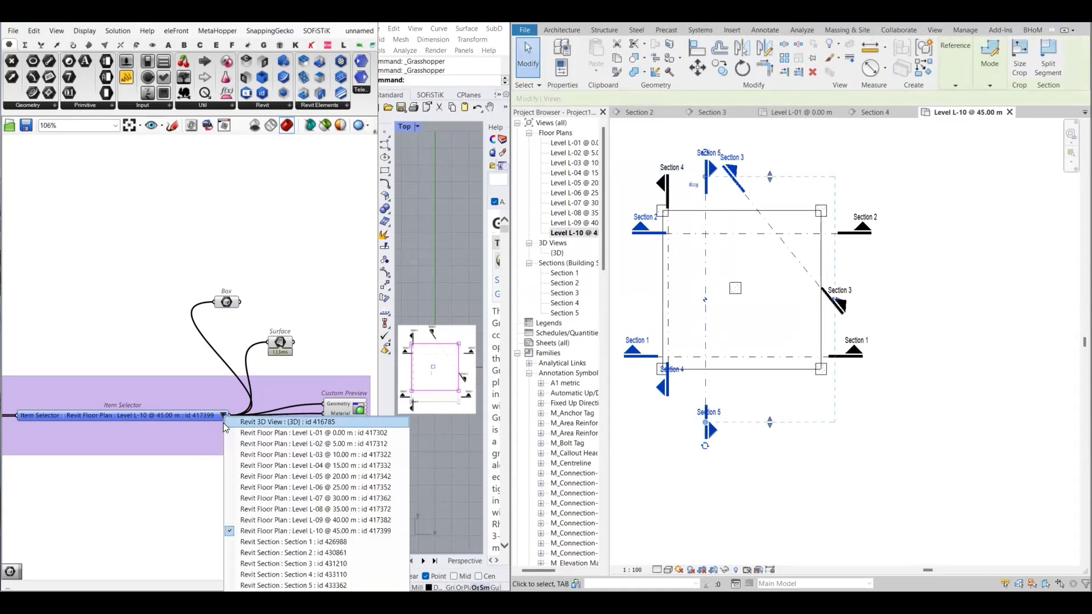
left_click(318, 585)
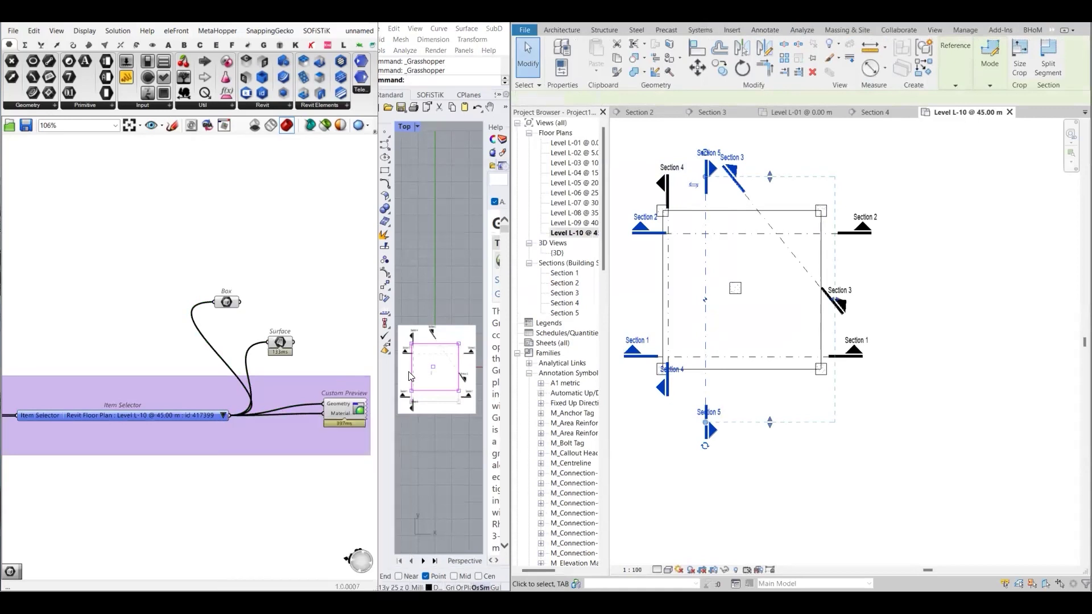
scroll(423, 366, "up", 3)
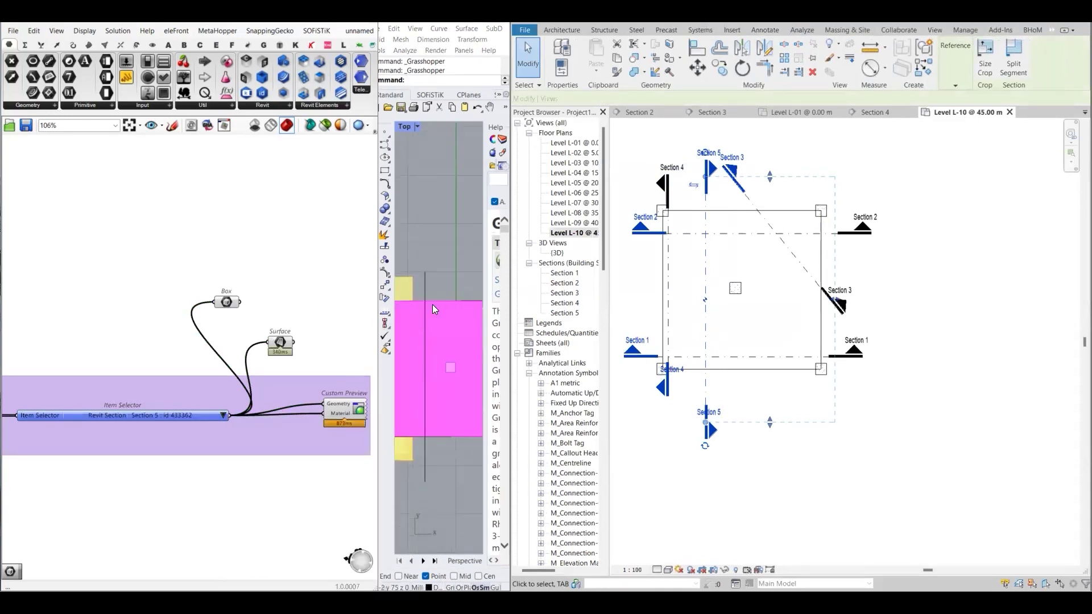
scroll(437, 366, "down", 4)
left_click_drag(511, 250, 761, 253)
left_click(418, 561)
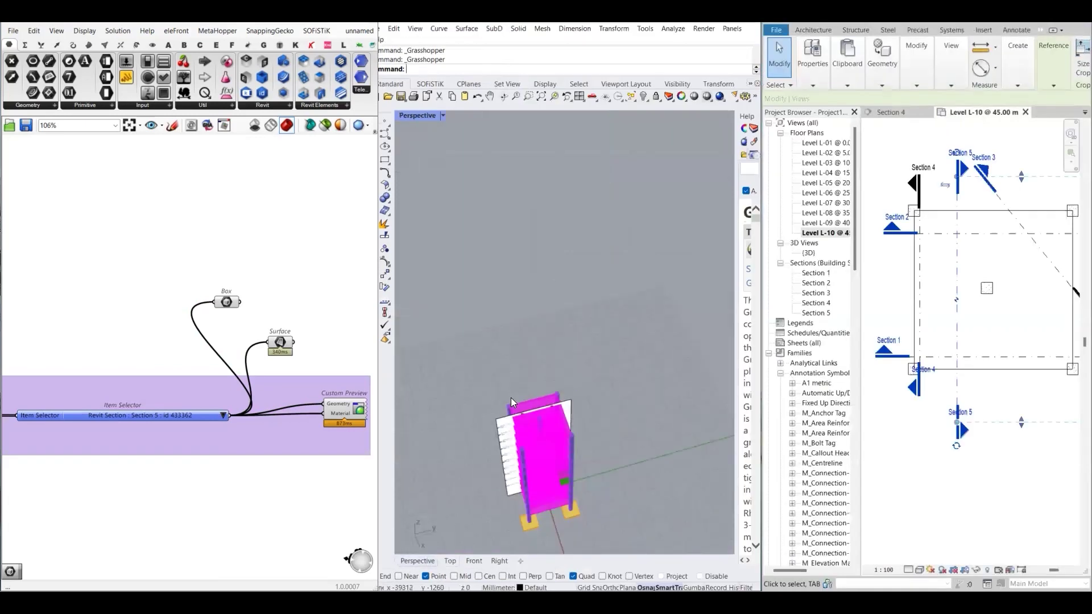